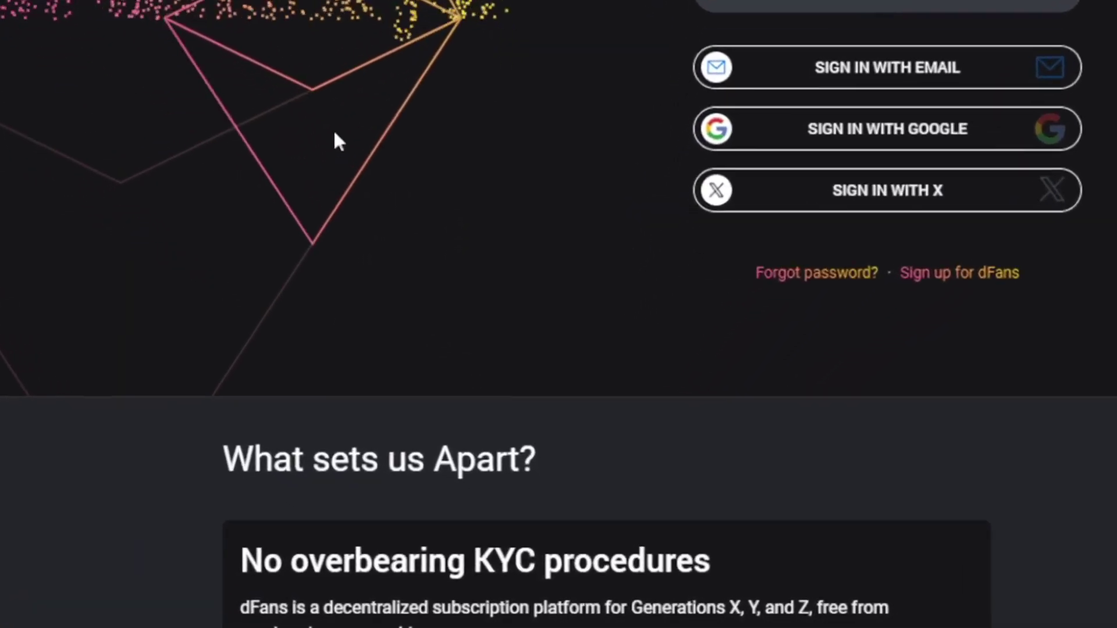
# Scroll through the feature cards on the dFans login page.
pyautogui.scroll(-2, 441, 128)
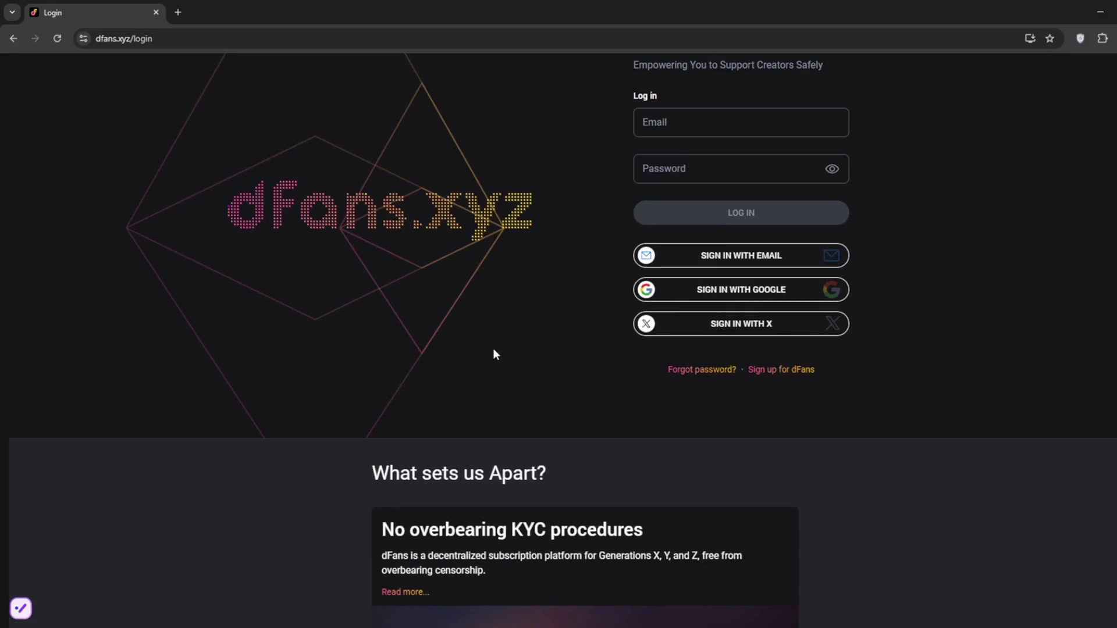
pyautogui.scroll(-1, 493, 349)
pyautogui.scroll(2, 493, 349)
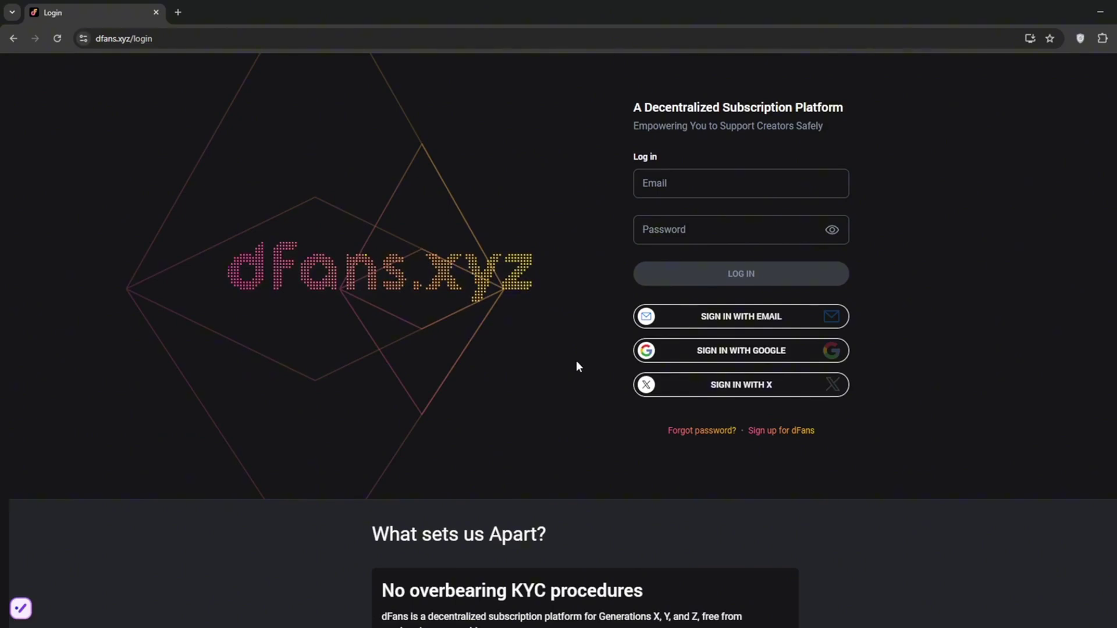
pyautogui.scroll(-1, 577, 363)
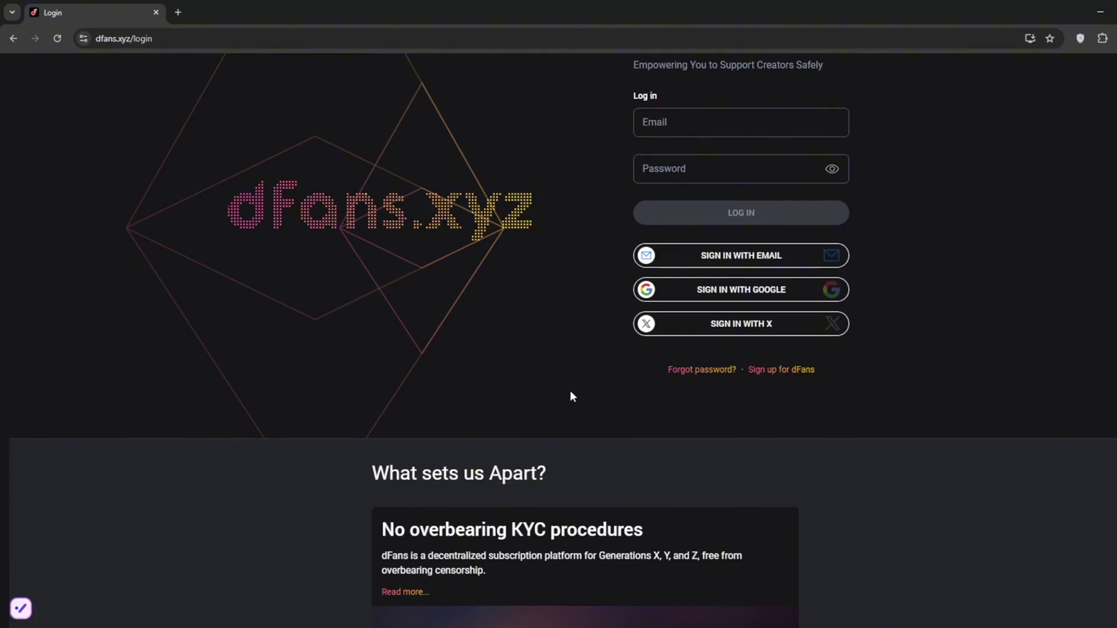
pyautogui.scroll(-2, 571, 396)
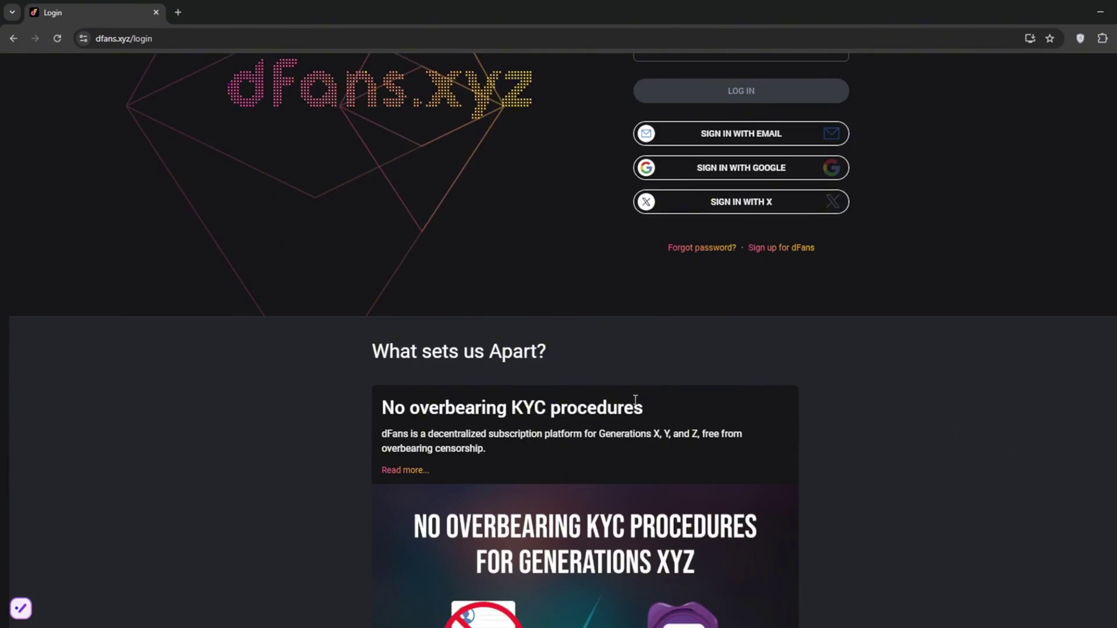
pyautogui.scroll(-2, 635, 400)
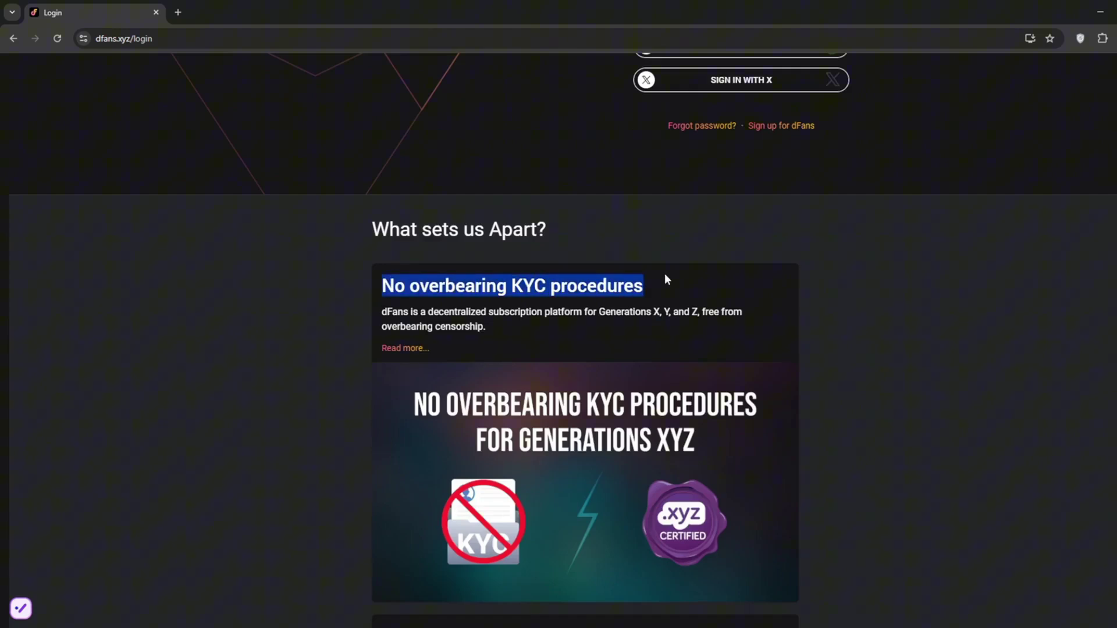
pyautogui.scroll(-2, 666, 280)
pyautogui.scroll(-4, 667, 279)
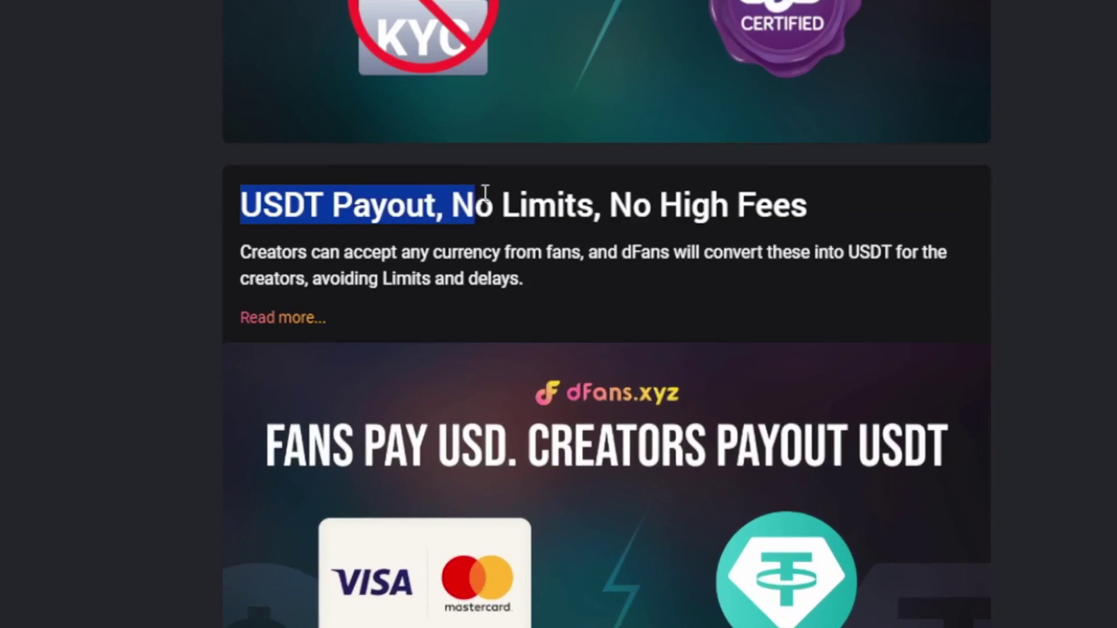
# Highlight the USDT Payout card heading and the other feature headings.
pyautogui.moveTo(484, 192); pyautogui.dragTo(701, 211)
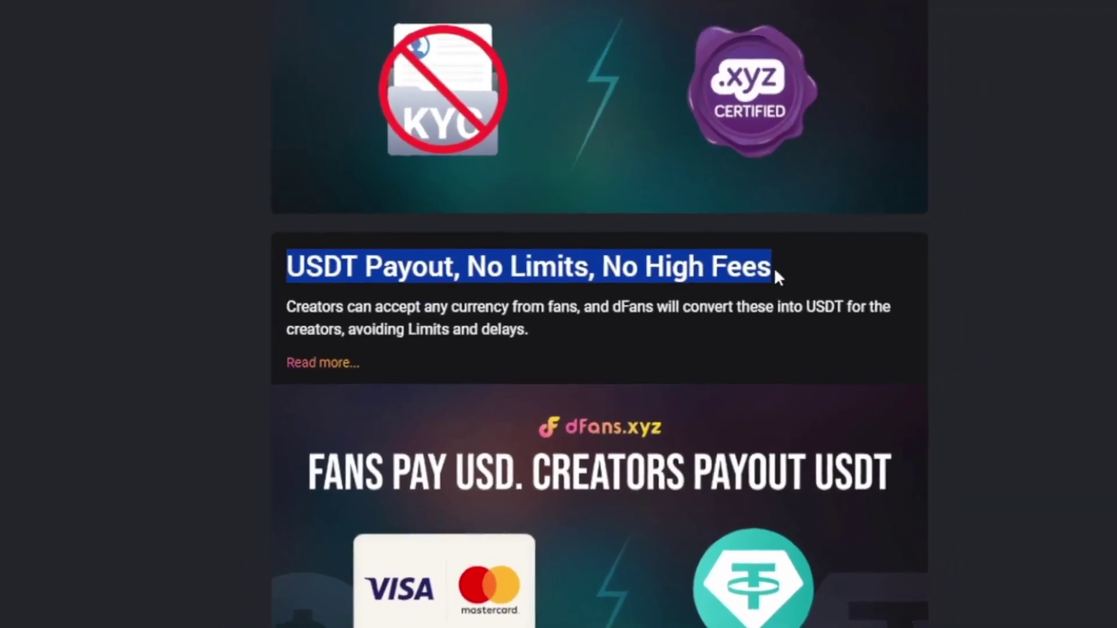
pyautogui.scroll(-8, 657, 402)
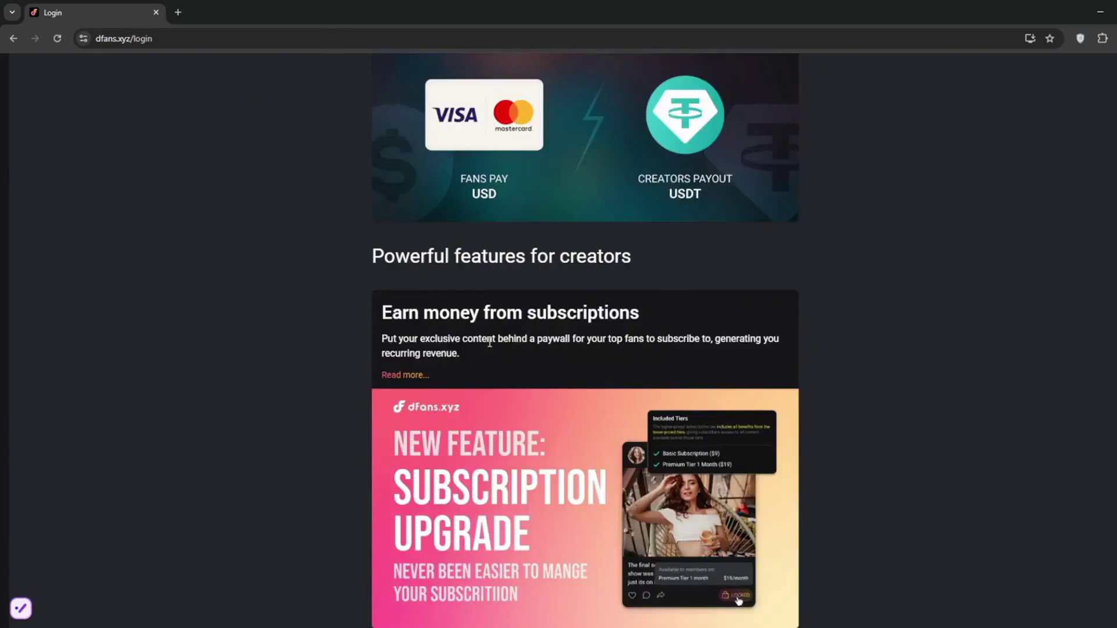
pyautogui.moveTo(381, 334); pyautogui.dragTo(427, 330)
pyautogui.moveTo(693, 196); pyautogui.dragTo(714, 200)
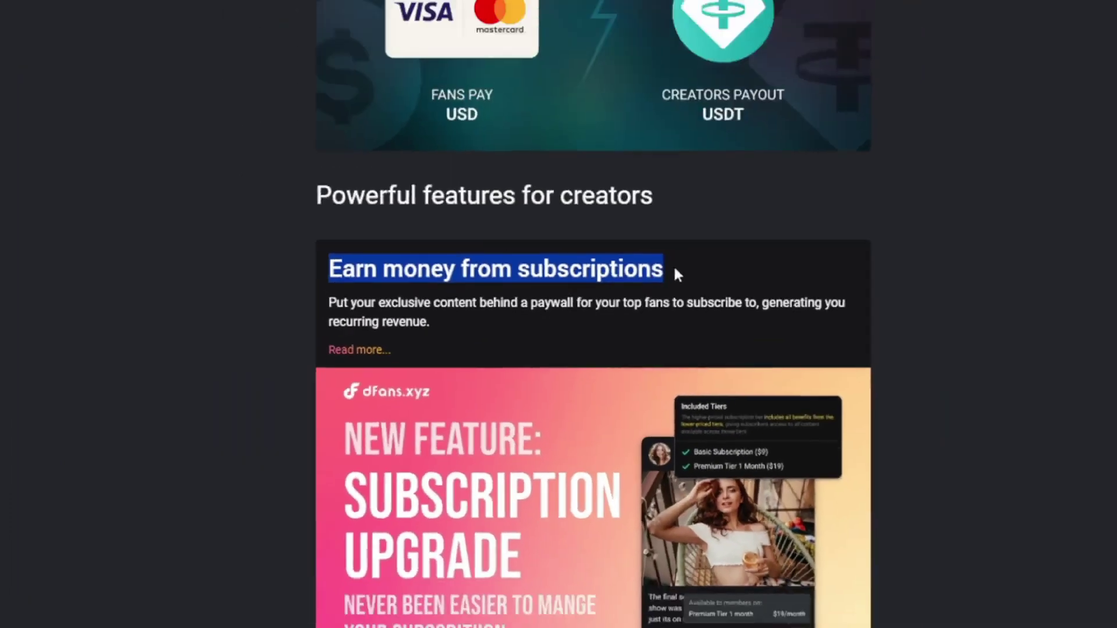
pyautogui.scroll(-5, 546, 297)
pyautogui.moveTo(407, 232); pyautogui.dragTo(811, 224)
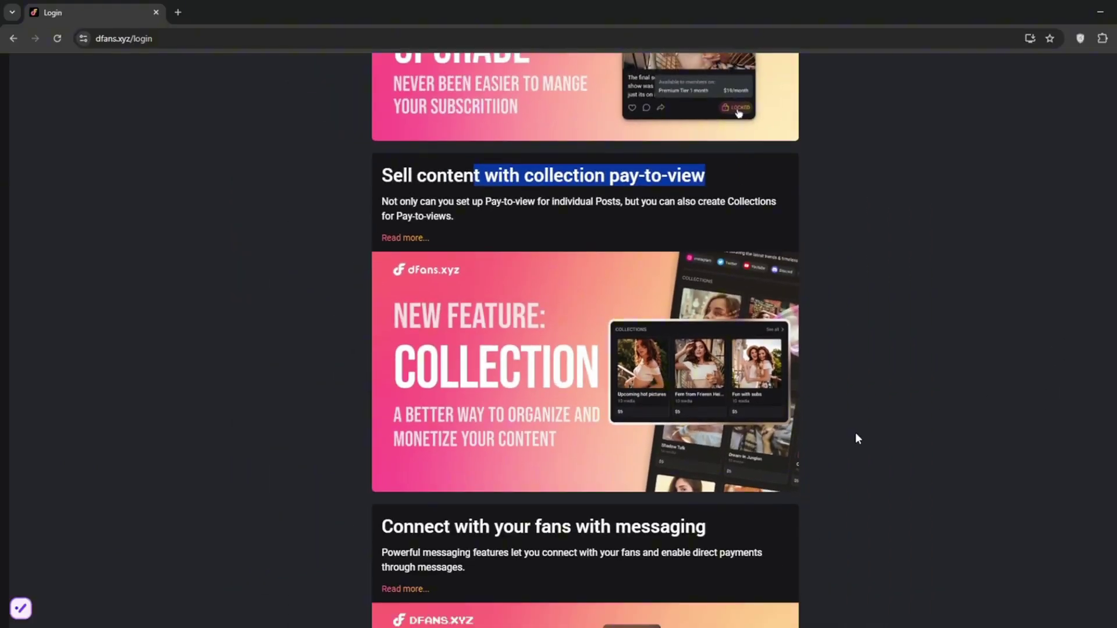
# Look over the remaining feature cards and sign in with Google.
pyautogui.scroll(-1, 856, 434)
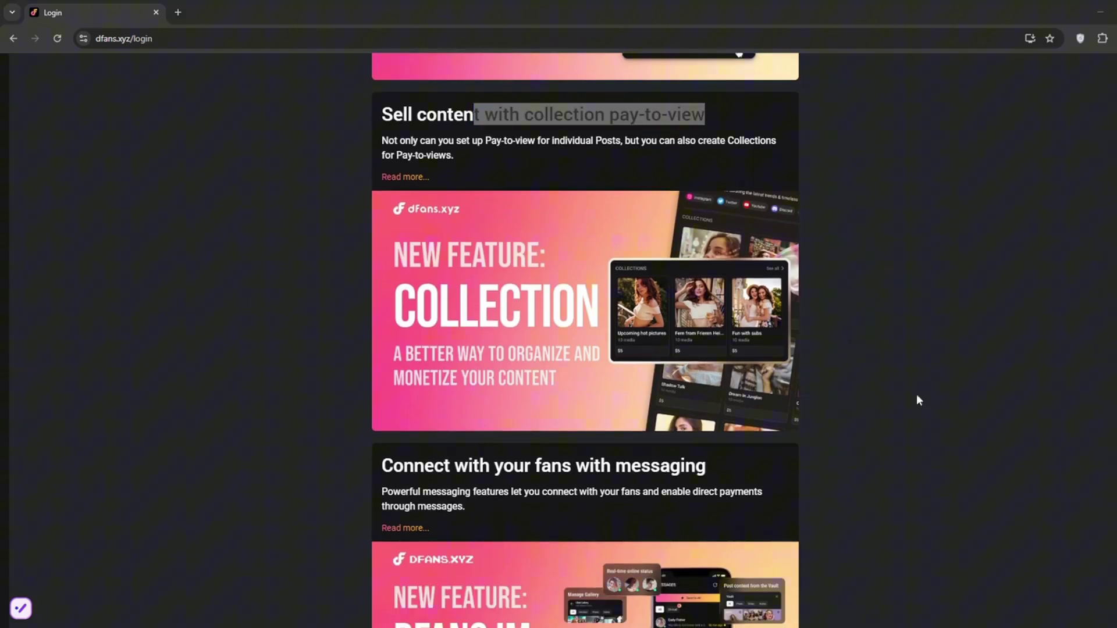
pyautogui.scroll(-4, 209, 413)
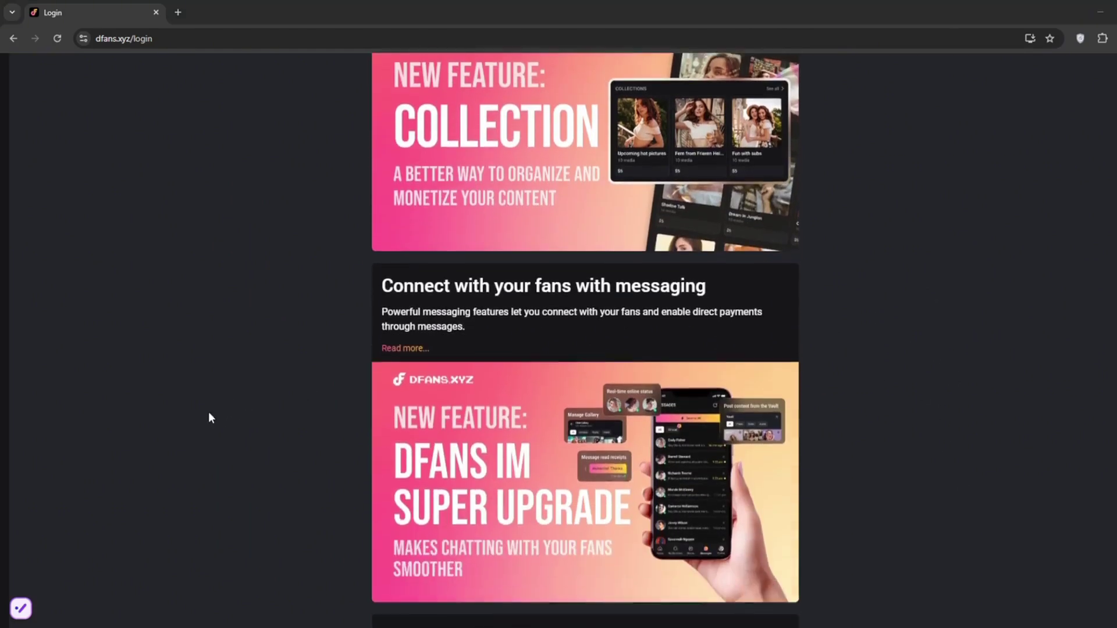
pyautogui.scroll(-5, 208, 413)
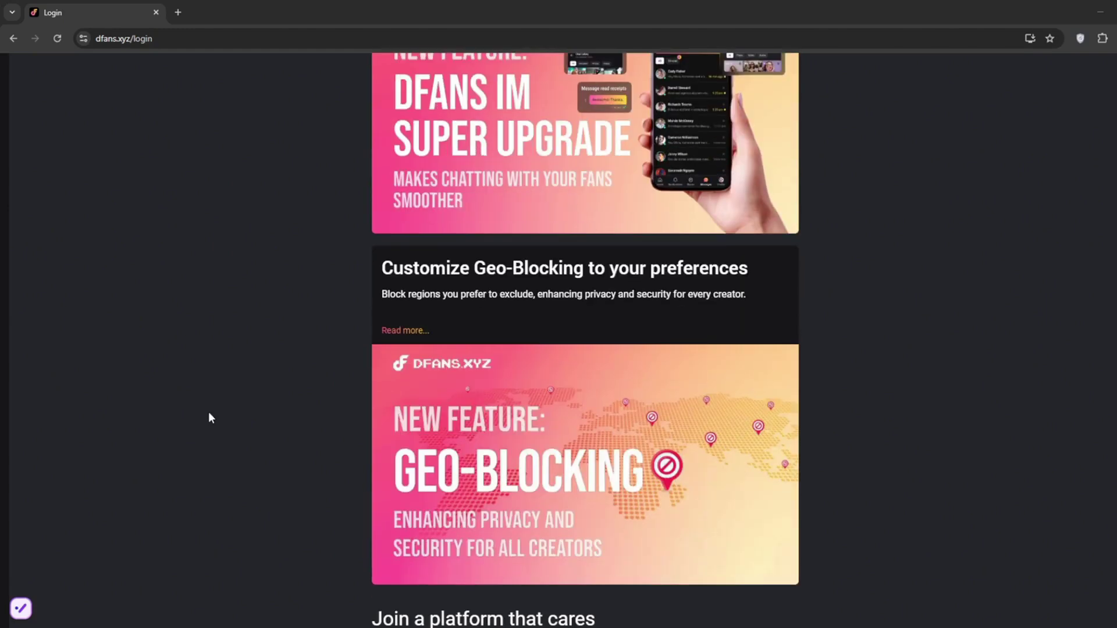
pyautogui.scroll(-6, 209, 413)
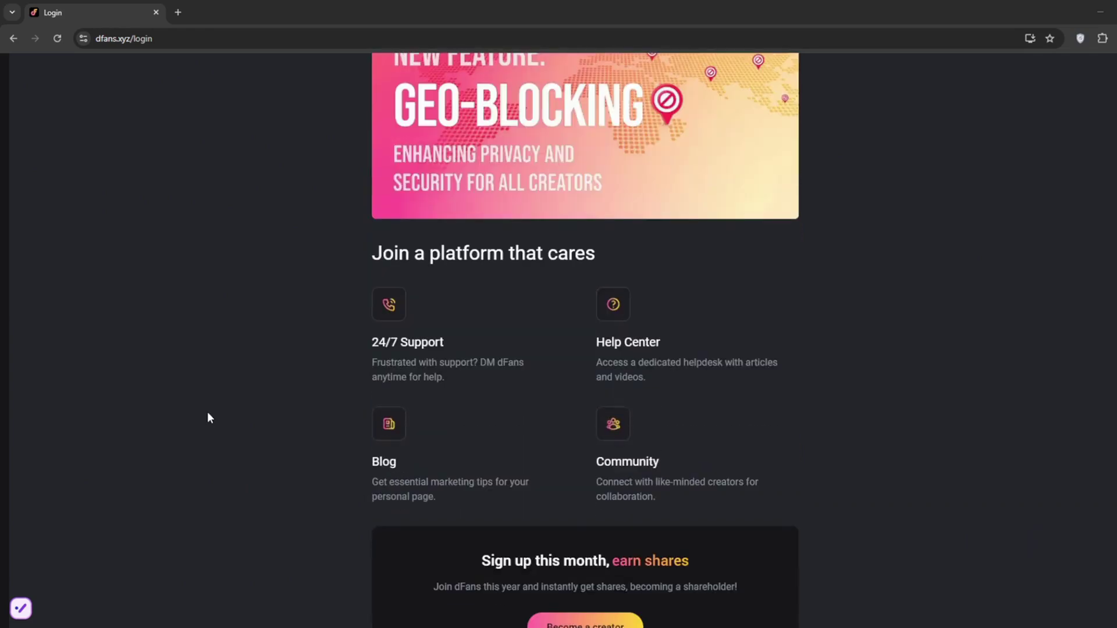
pyautogui.scroll(15, 242, 384)
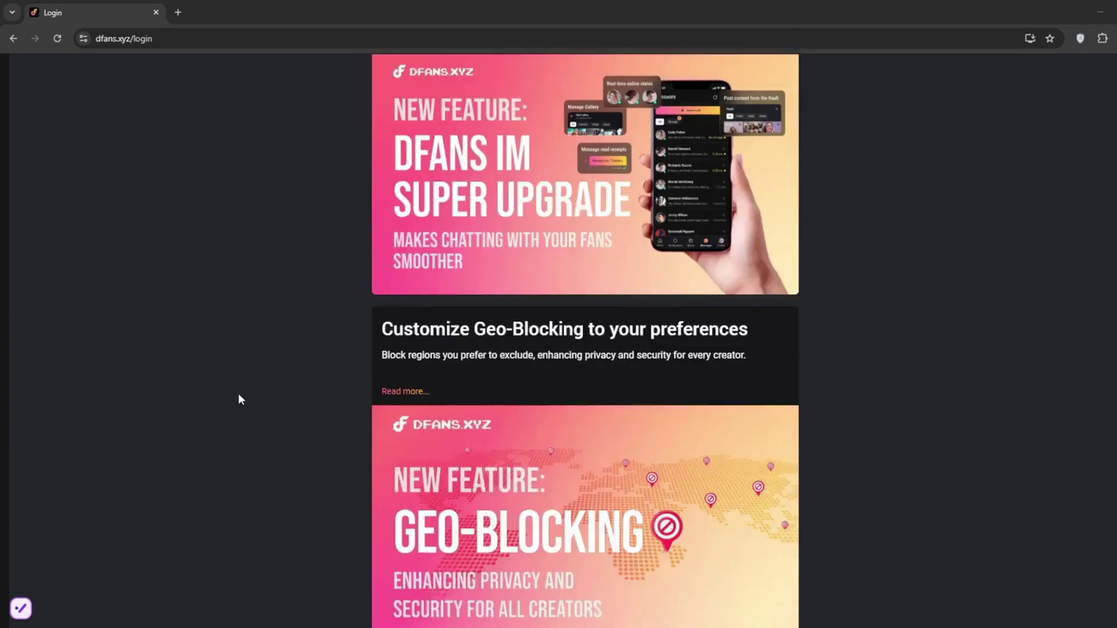
pyautogui.scroll(8, 240, 395)
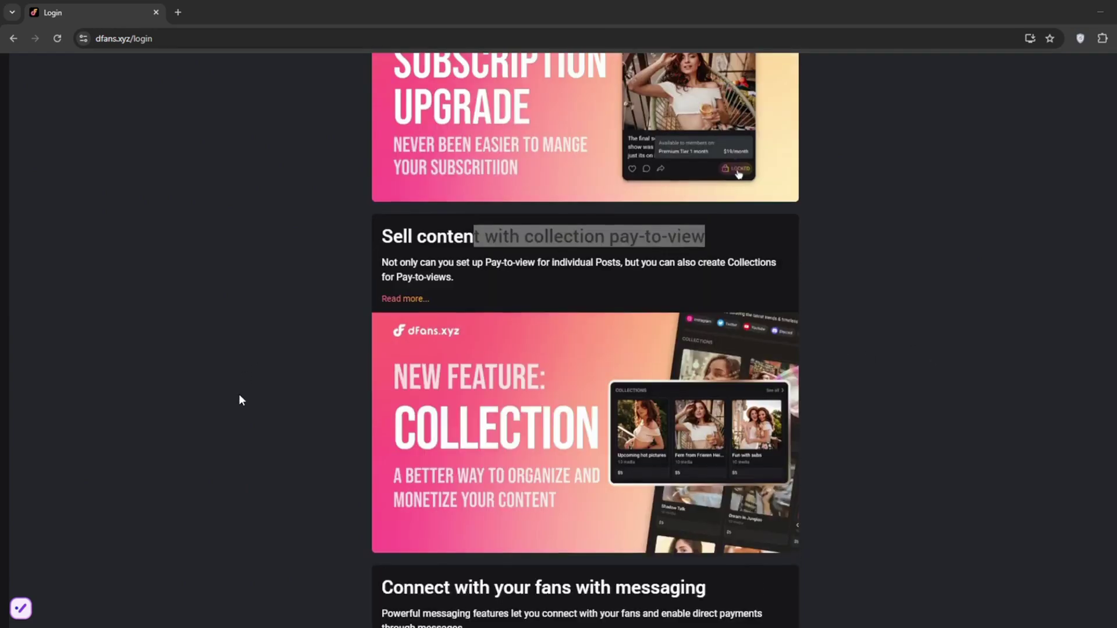
pyautogui.scroll(20, 241, 398)
pyautogui.scroll(-2, 245, 403)
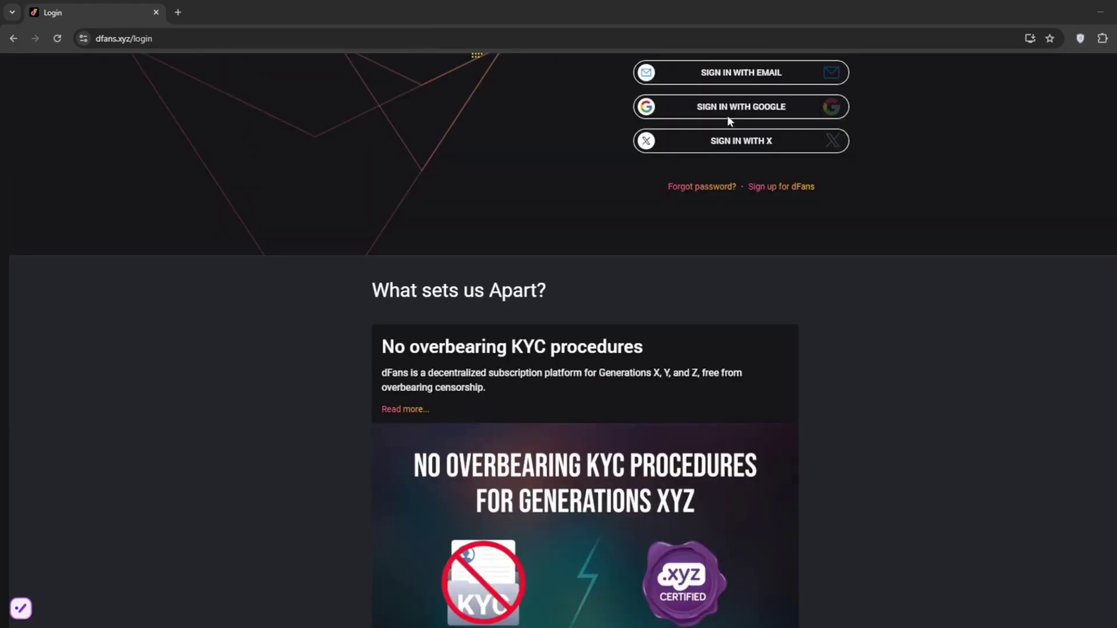
pyautogui.click(776, 112)
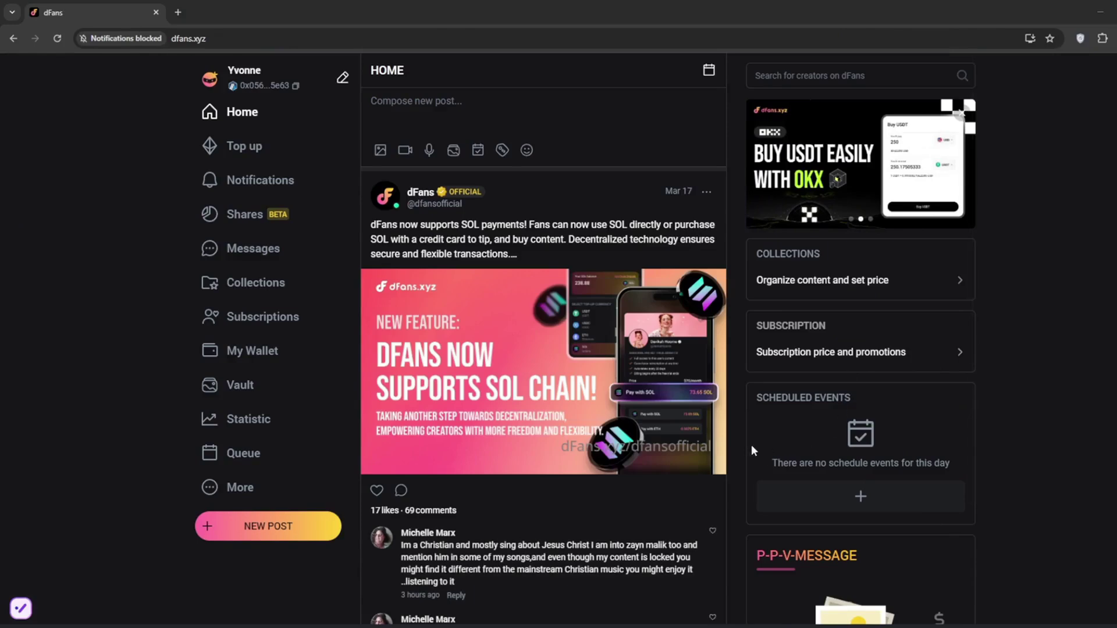
# Scroll the dFans Home feed to the official SOL-chain announcement post.
pyautogui.scroll(-2, 751, 442)
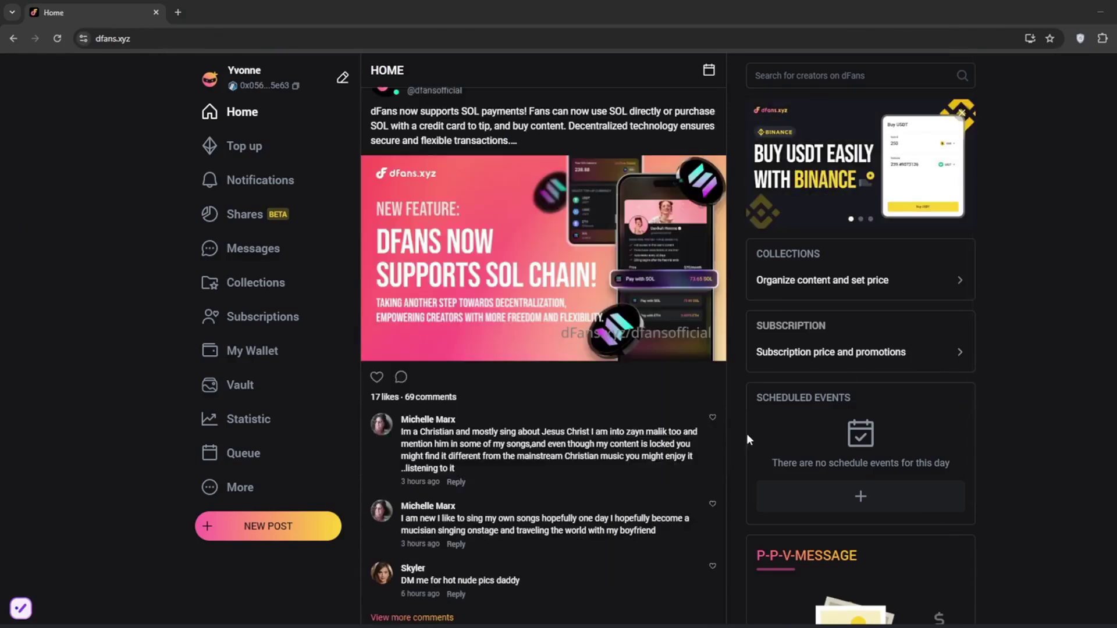
# Search 'wan 2.1 ai video' in a new tab, then shorten the query and search again.
pyautogui.click(178, 12)
pyautogui.write('wan 2.1 ai video')
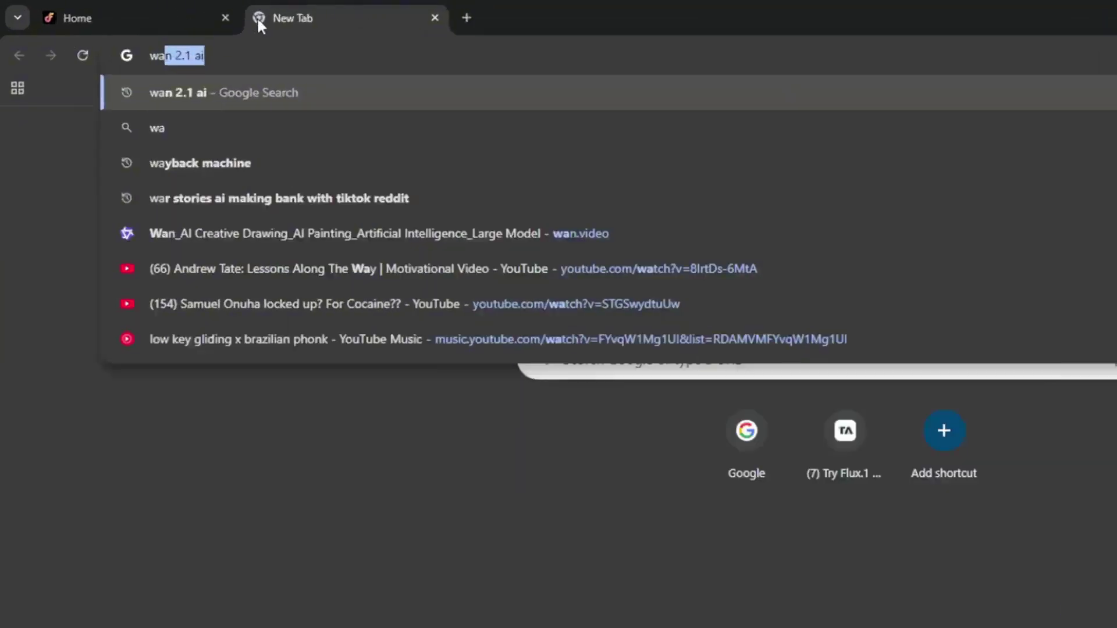
pyautogui.press('Return')
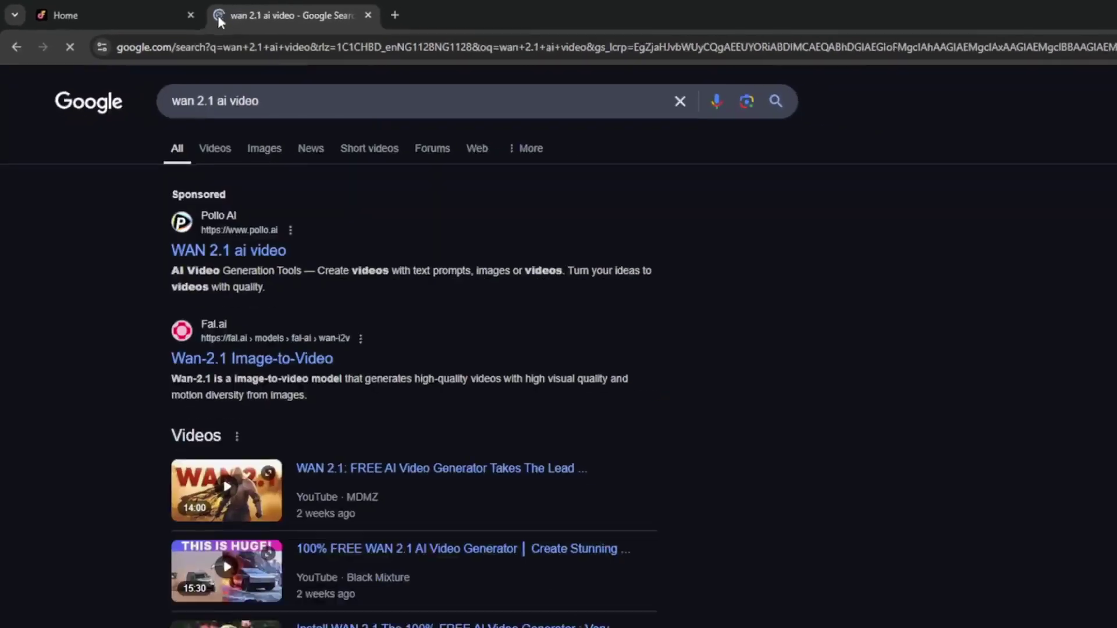
pyautogui.scroll(-10, 785, 340)
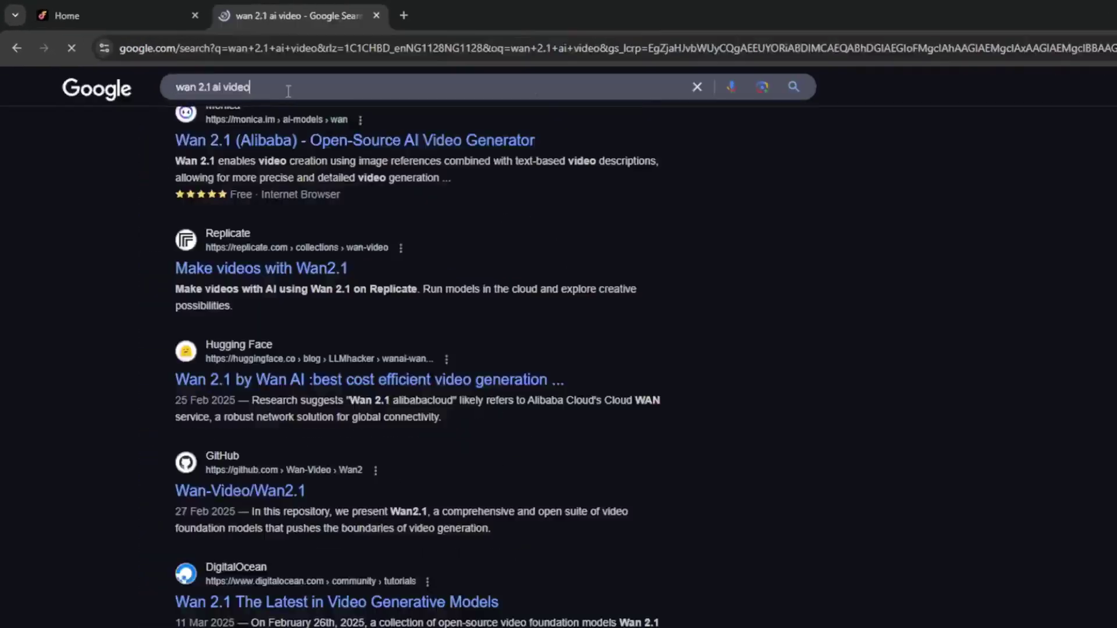
pyautogui.press('BackSpace')
pyautogui.press('BackSpace')
pyautogui.press('BackSpace')
pyautogui.press('BackSpace')
pyautogui.press('BackSpace')
pyautogui.press('BackSpace')
pyautogui.press('BackSpace')
pyautogui.press('BackSpace')
pyautogui.press('Return')
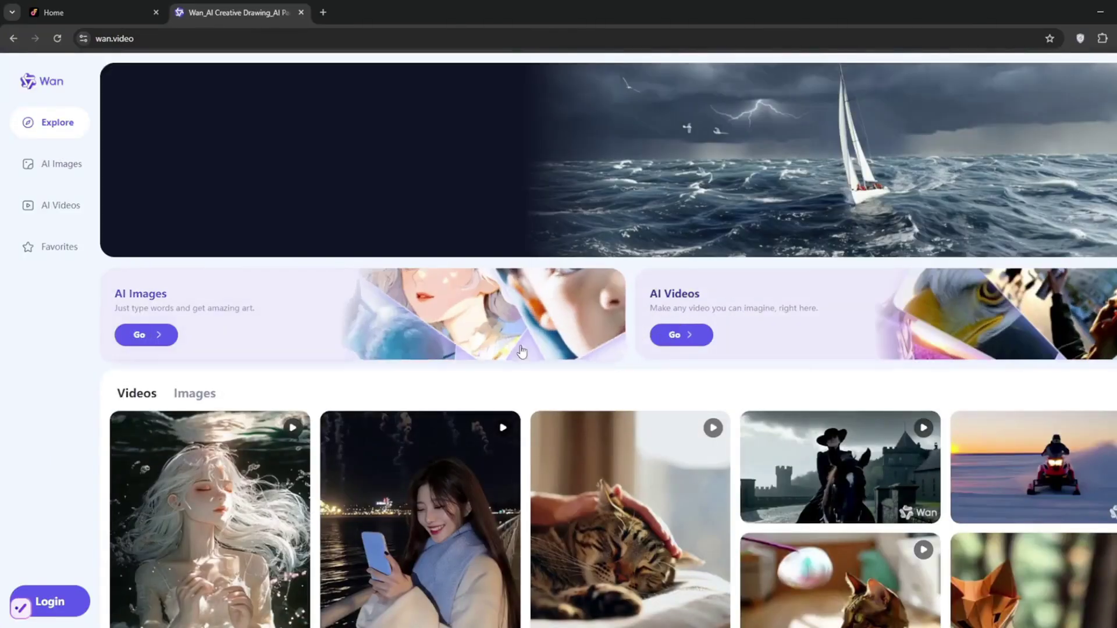
# Preview the girl-with-phone and origami fox videos, then close their details.
pyautogui.click(407, 494)
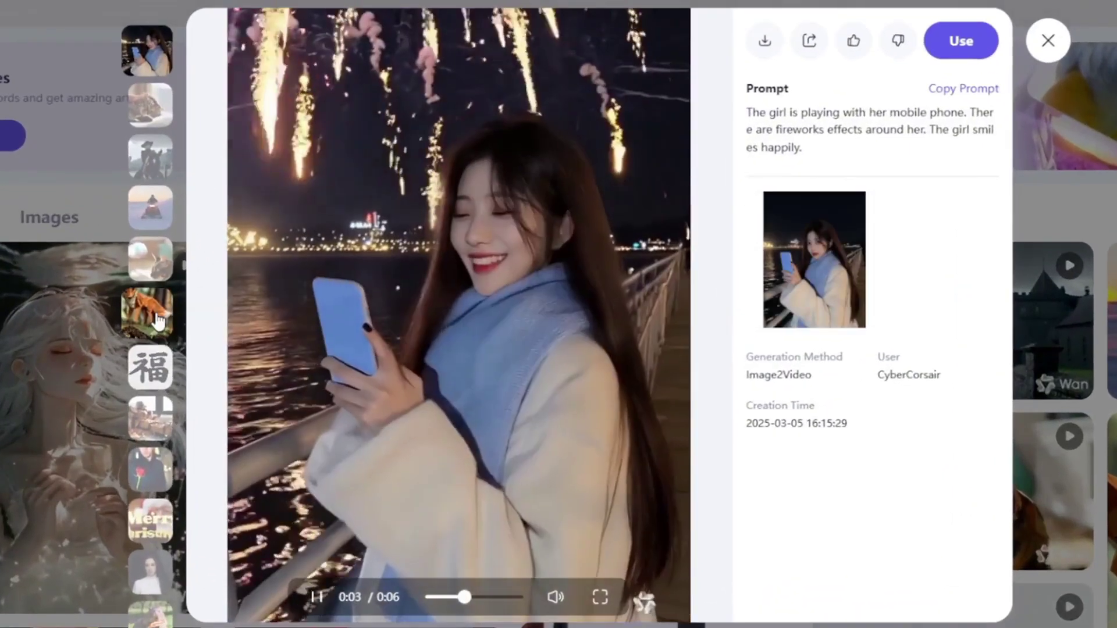
pyautogui.click(157, 319)
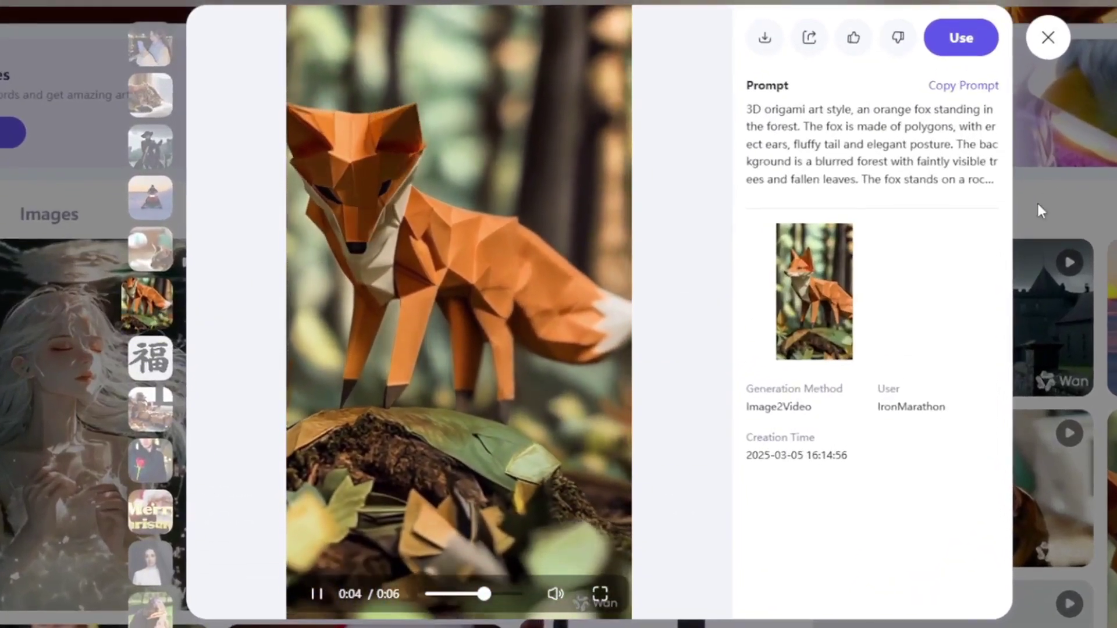
pyautogui.click(1048, 37)
pyautogui.scroll(-5, 419, 369)
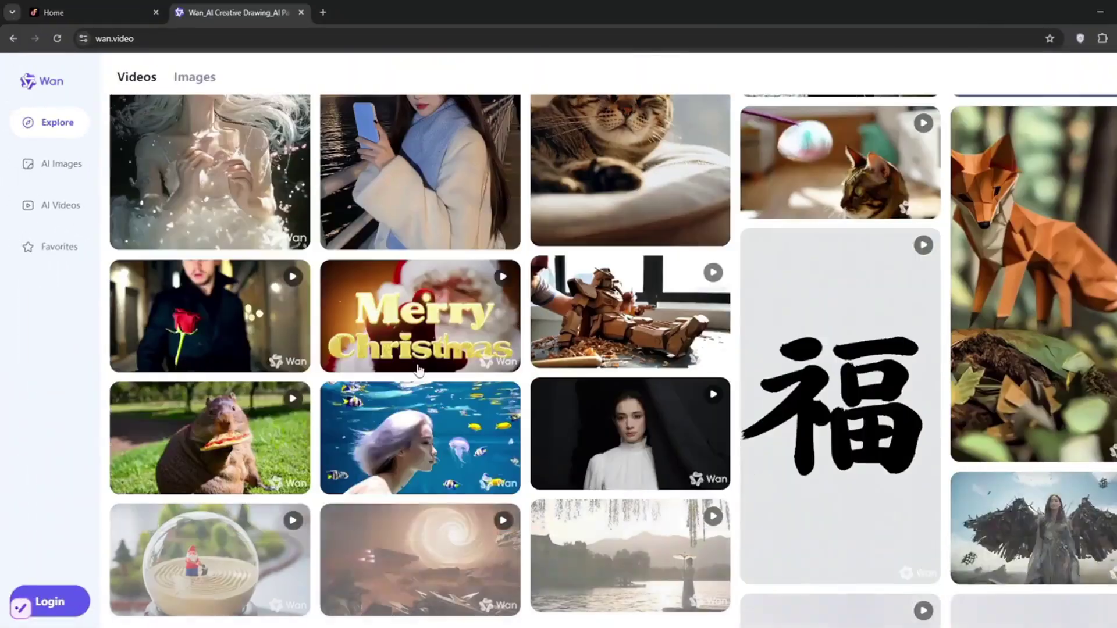
# Open the Merry Christmas video and watch the woman-behind-the-curtain clip full screen.
pyautogui.click(418, 368)
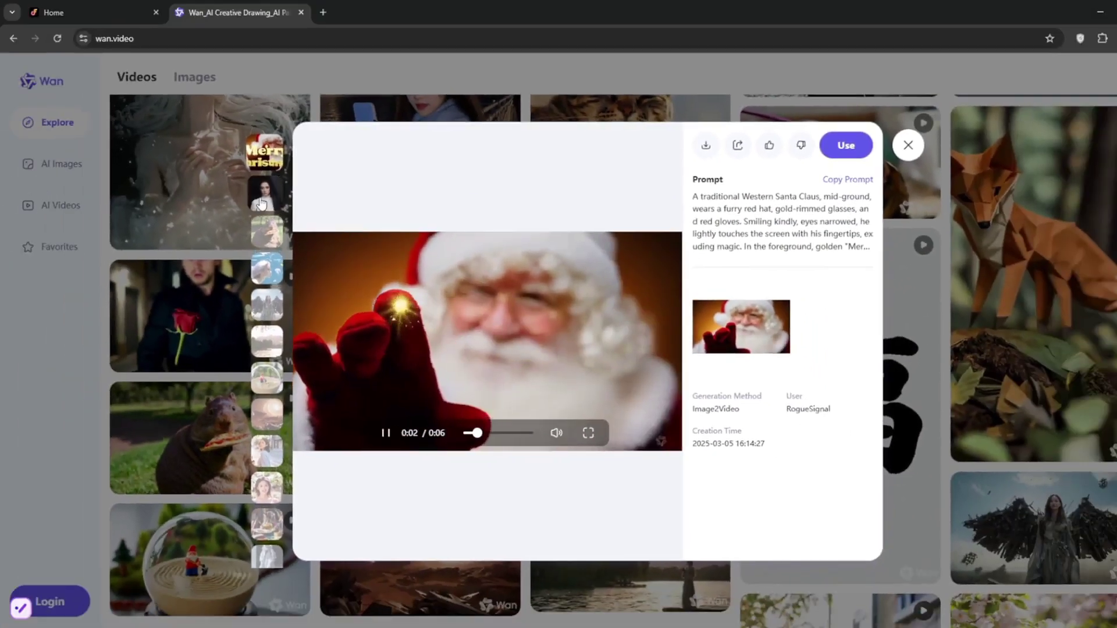
pyautogui.click(261, 204)
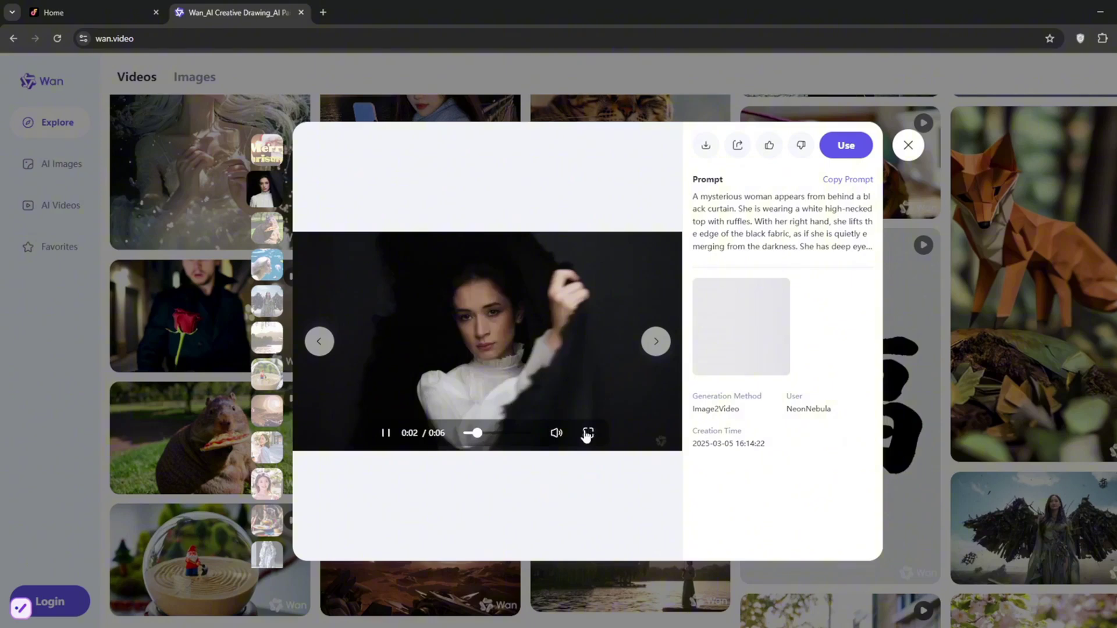
pyautogui.click(588, 434)
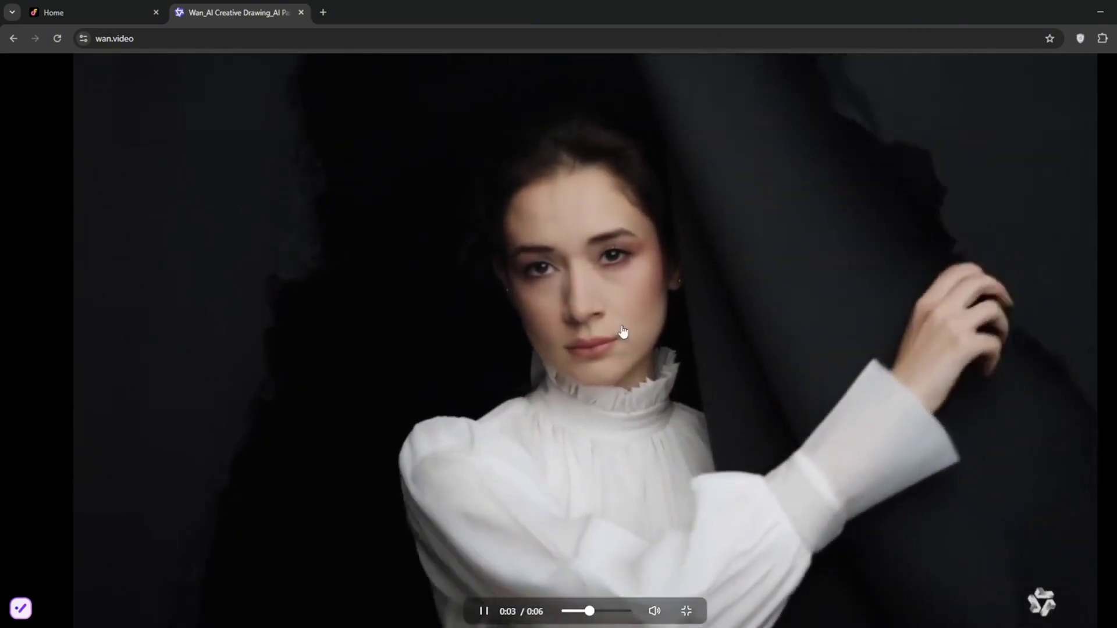
pyautogui.click(687, 611)
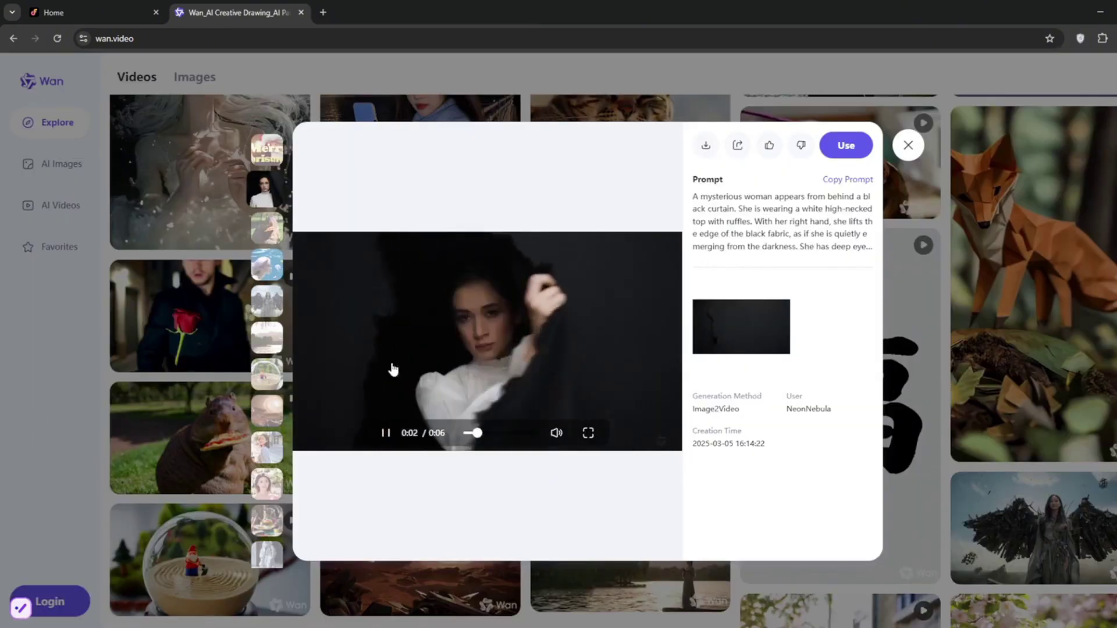
# Watch the capybara pizza video full screen, close it, and go to AI Images.
pyautogui.click(266, 225)
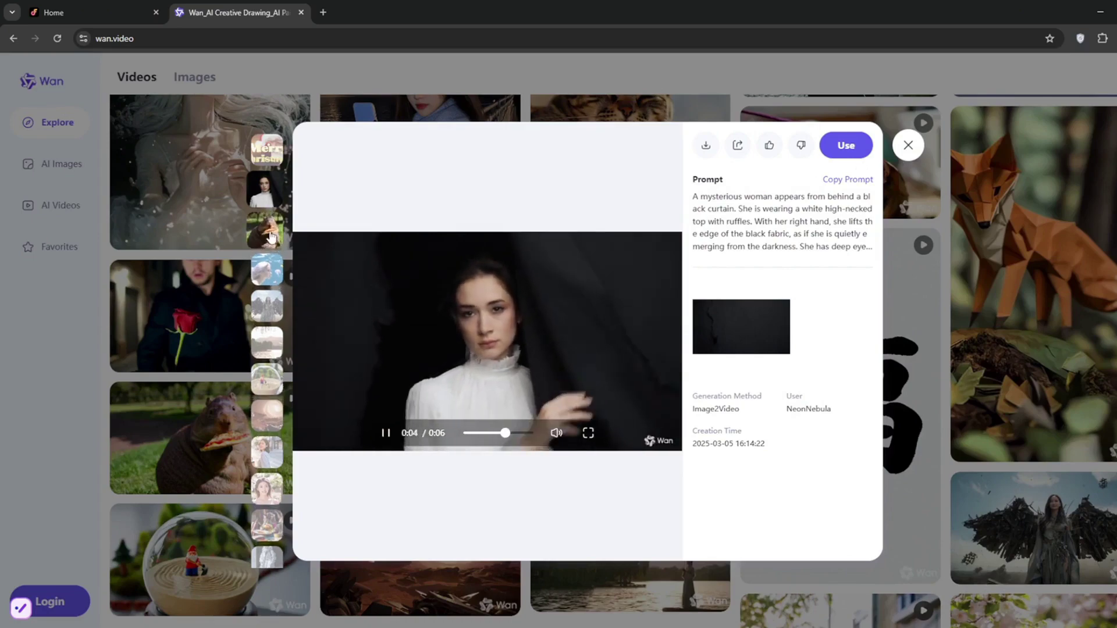
pyautogui.click(588, 433)
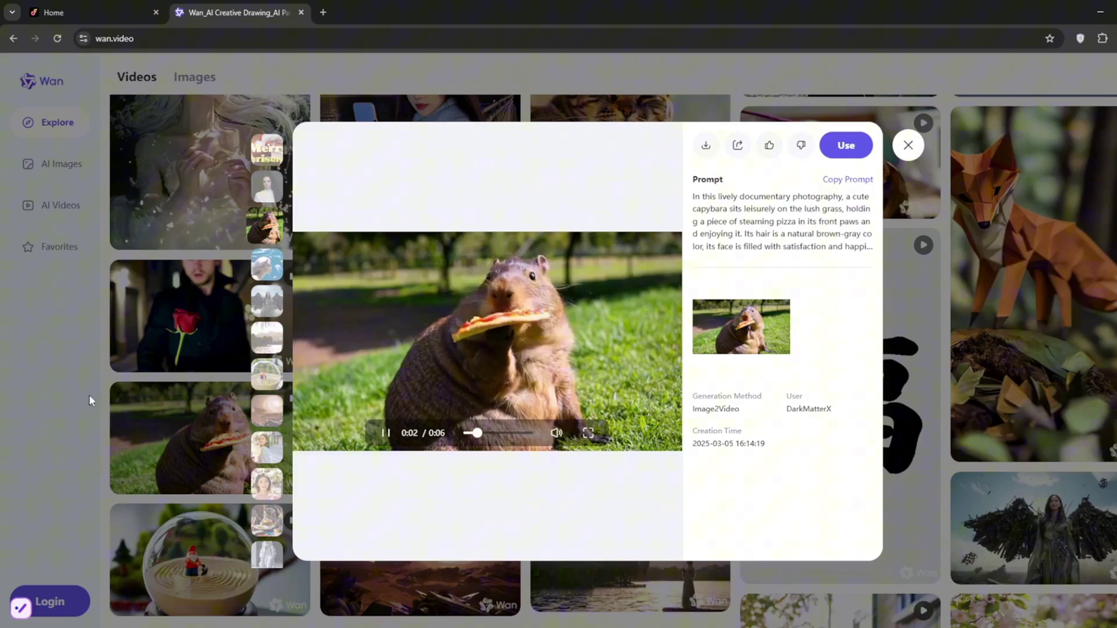
pyautogui.click(908, 144)
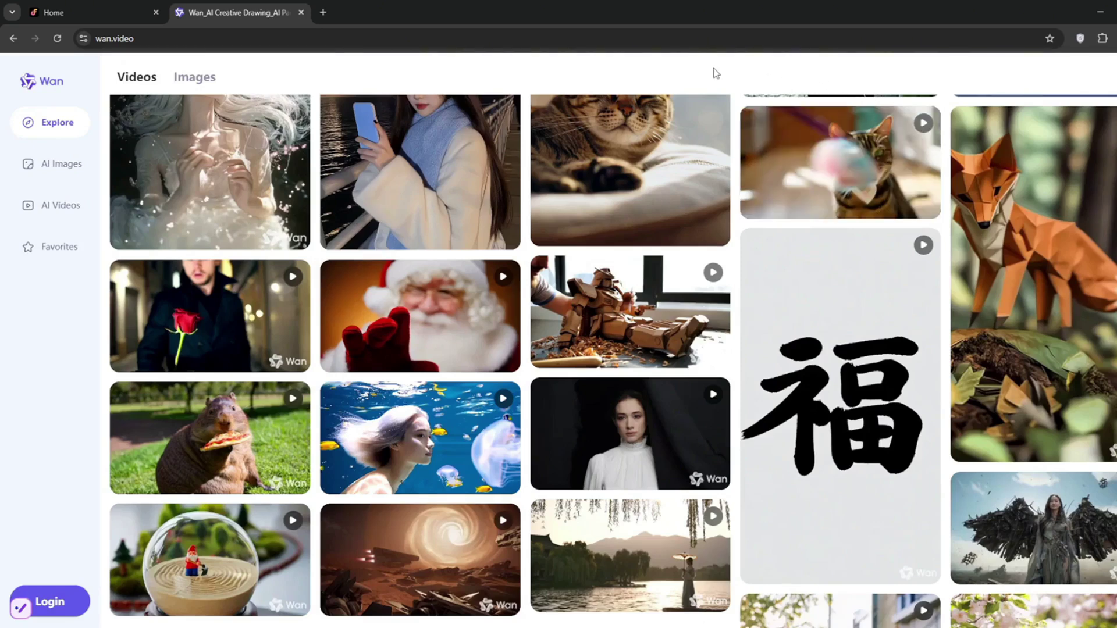
pyautogui.scroll(-1, 728, 238)
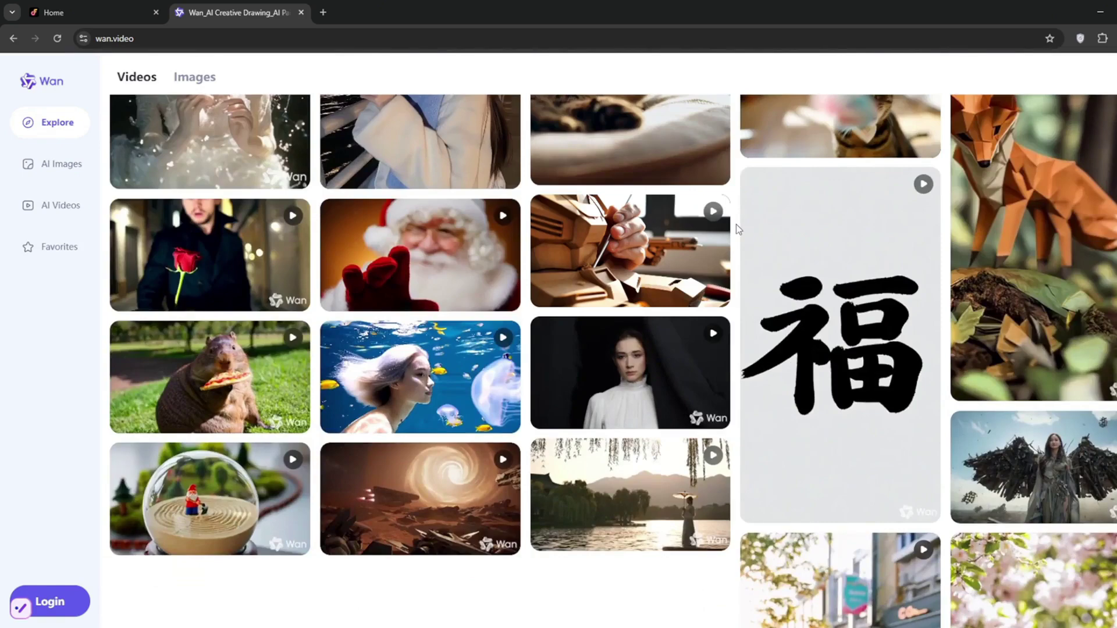
pyautogui.scroll(-4, 736, 225)
pyautogui.scroll(7, 735, 225)
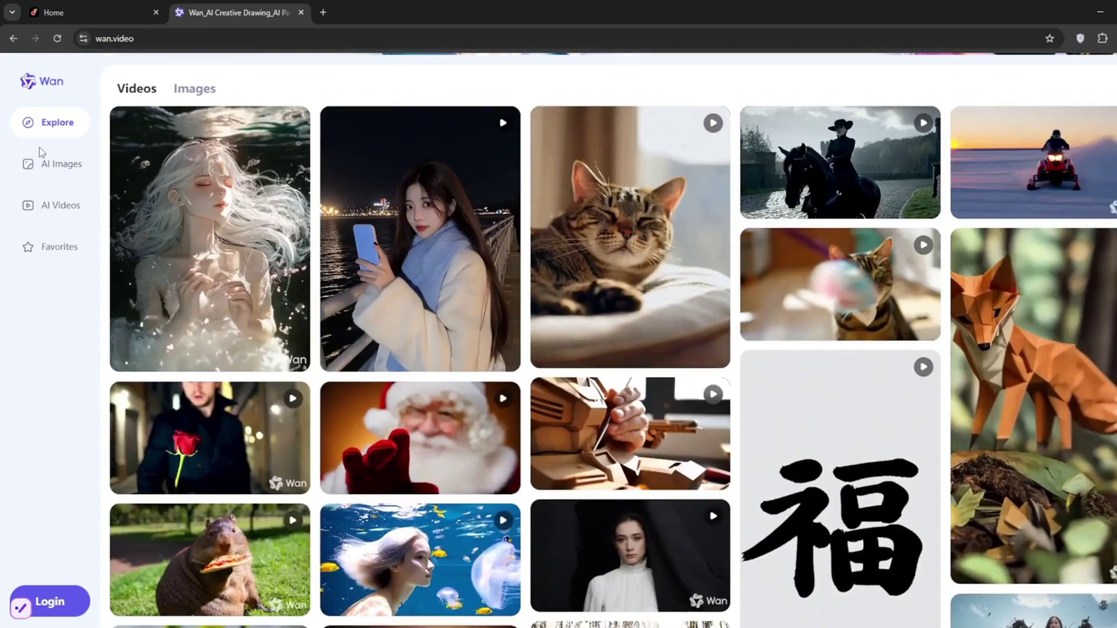
pyautogui.click(58, 169)
pyautogui.click(58, 204)
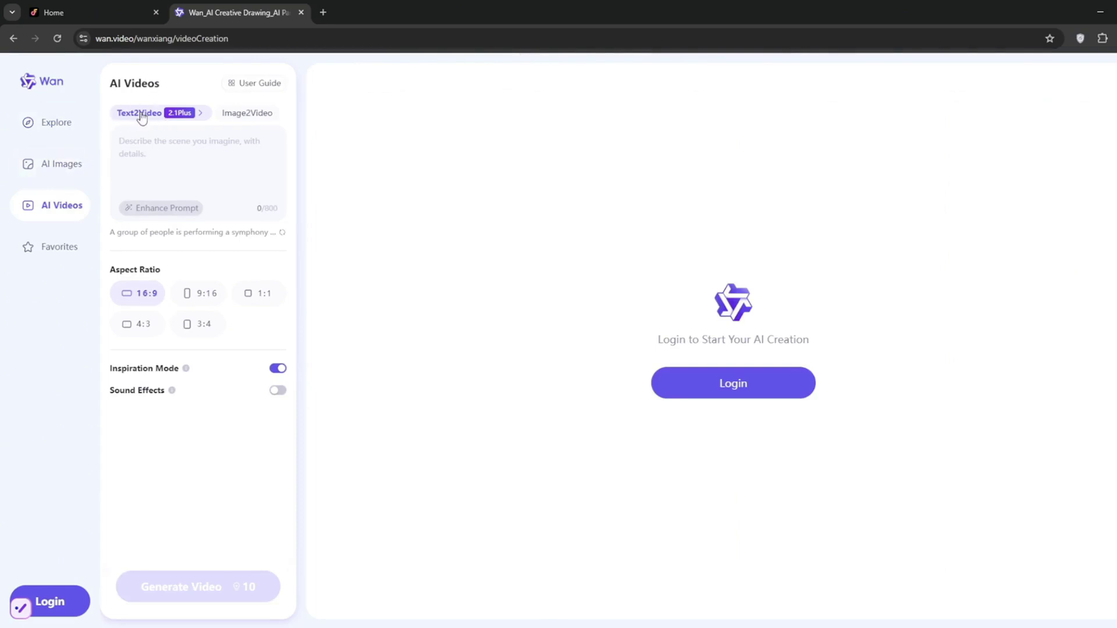
pyautogui.click(76, 173)
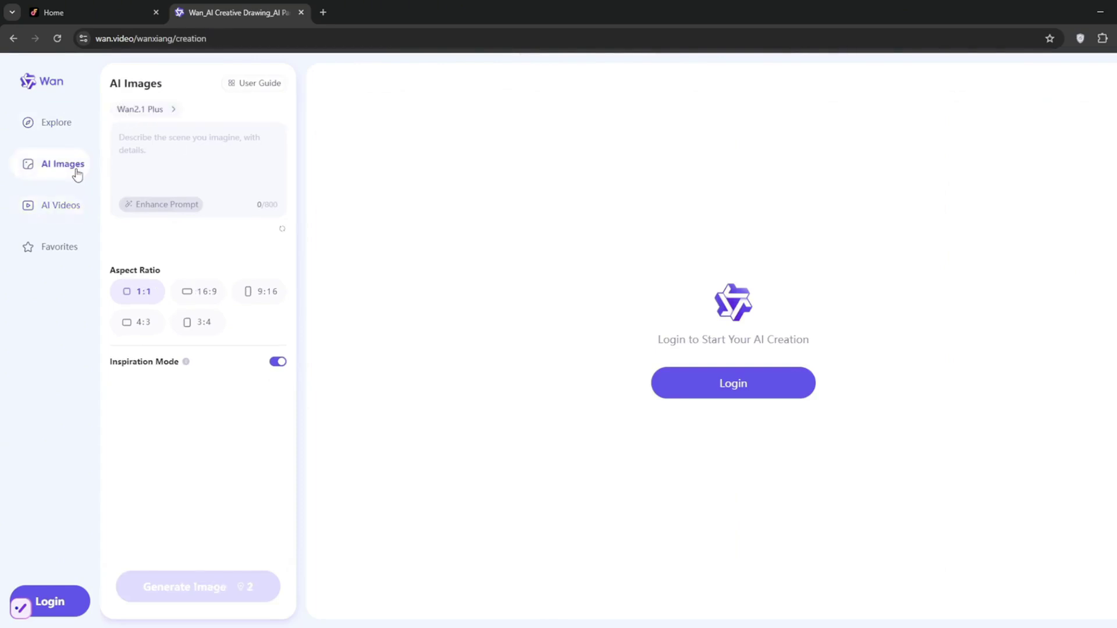
pyautogui.click(167, 190)
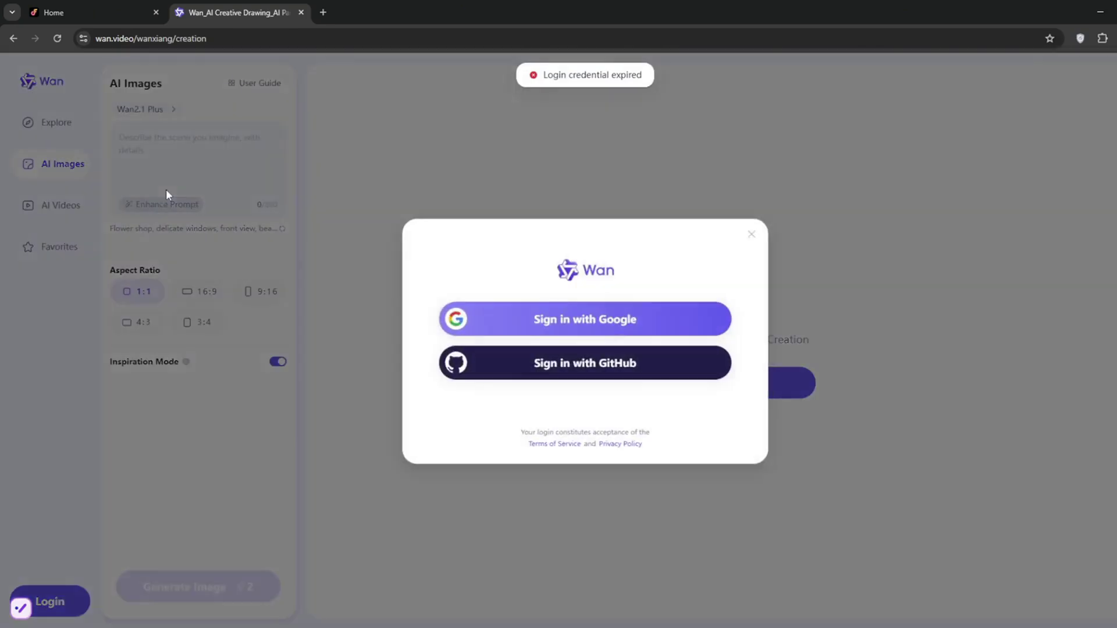
pyautogui.click(754, 235)
pyautogui.doubleClick(190, 39)
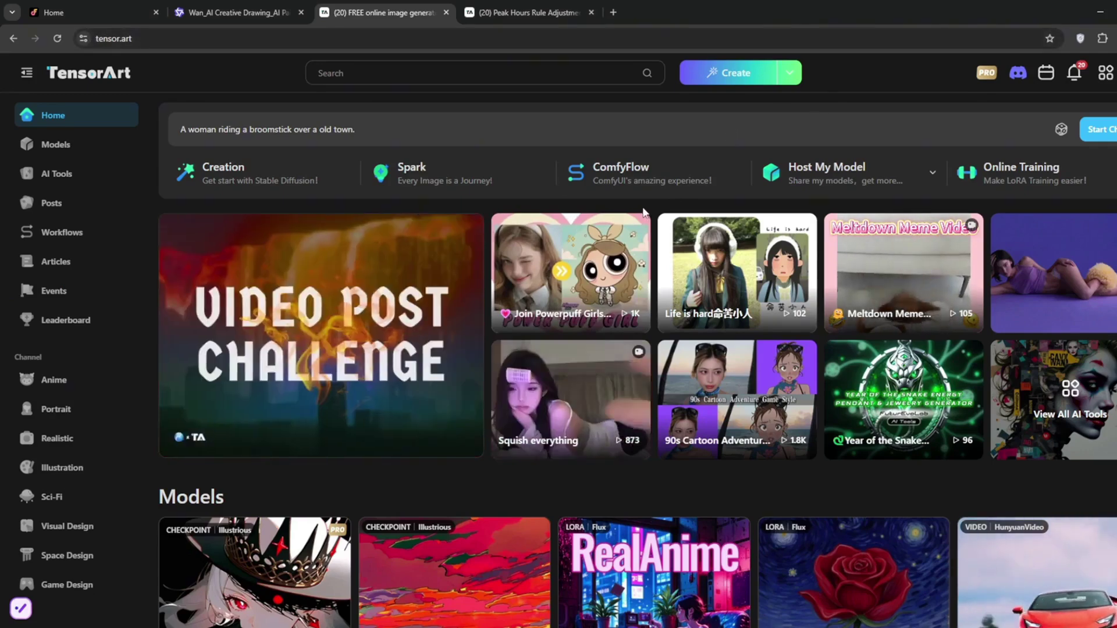
# Scroll down TensorArt's home page past the featured AI tools to the Models row.
pyautogui.scroll(-3, 652, 204)
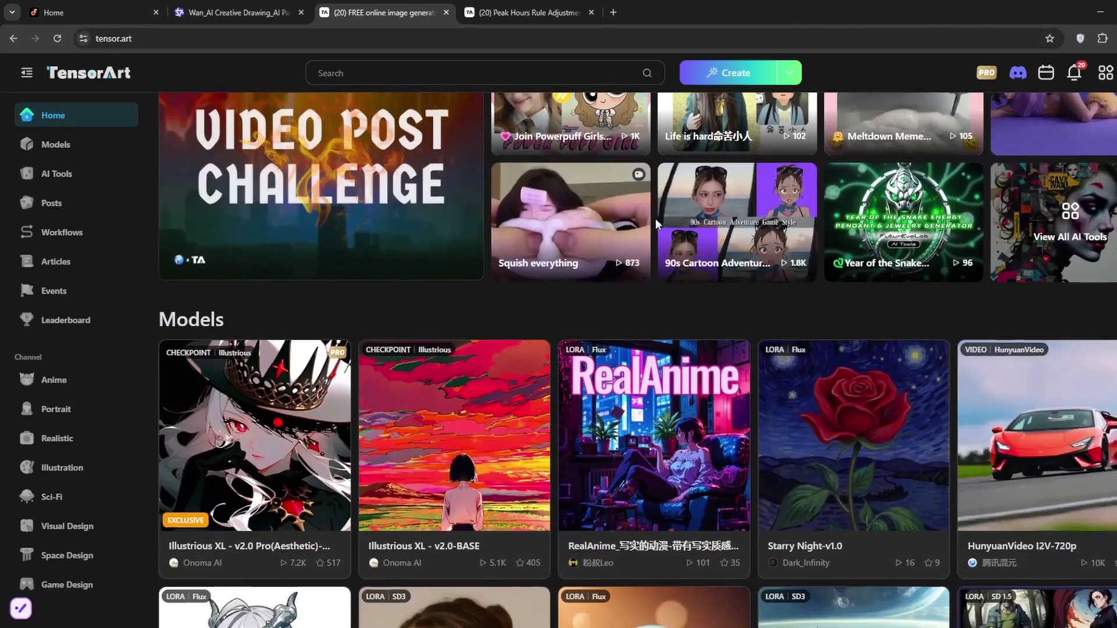
pyautogui.scroll(-1, 661, 252)
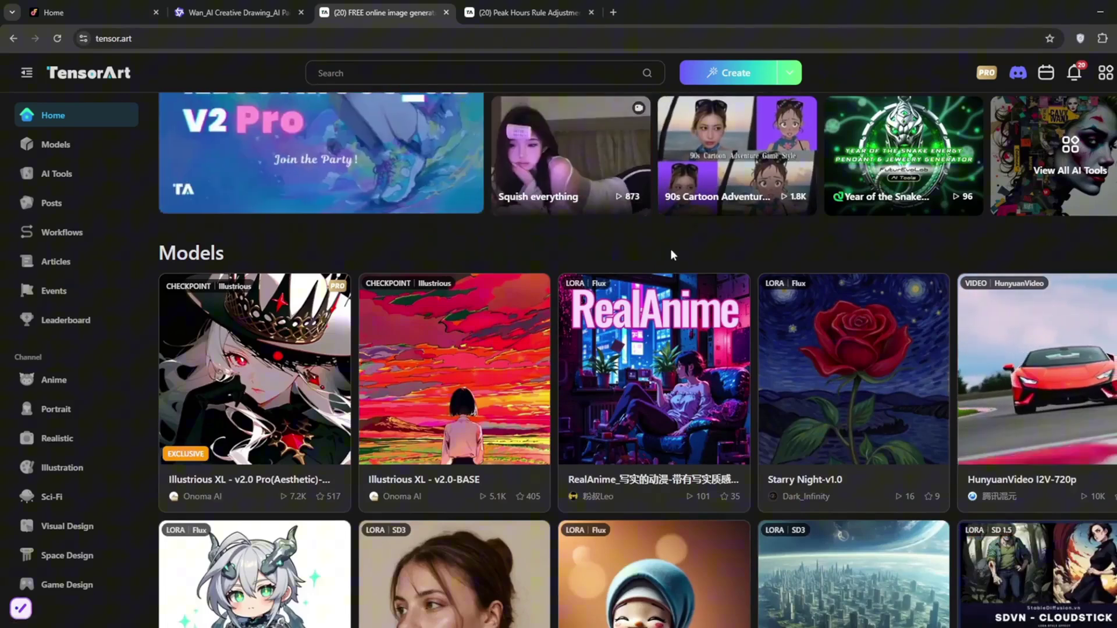
pyautogui.scroll(-1, 698, 251)
pyautogui.scroll(-1, 755, 284)
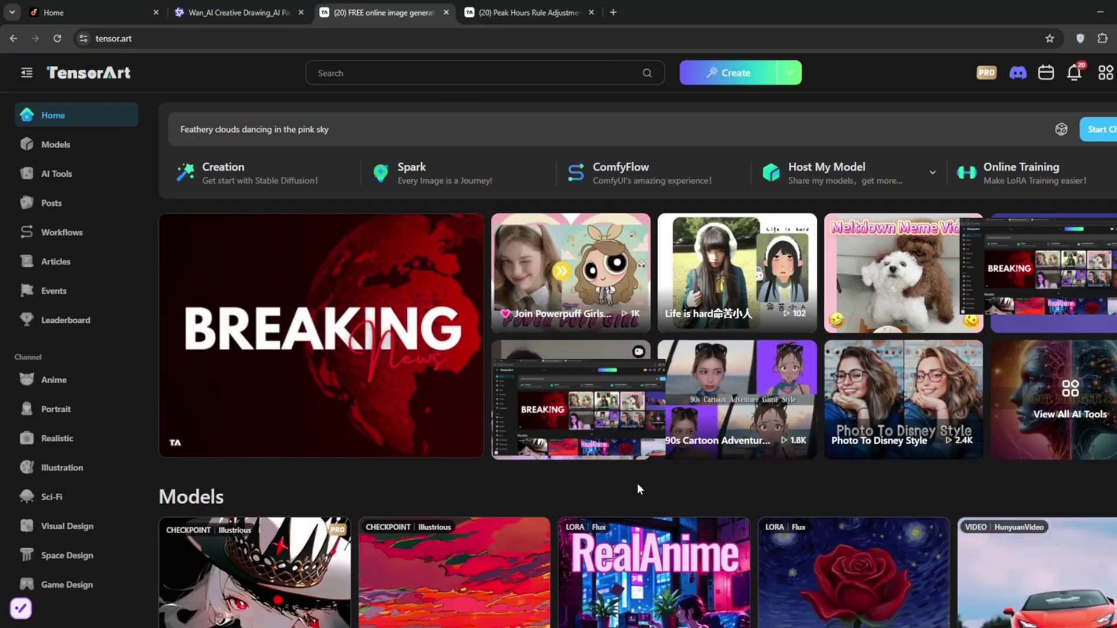
# Open TensorArt's Creation workspace and browse the base models without changing anything.
pyautogui.scroll(-4, 637, 482)
pyautogui.click(789, 73)
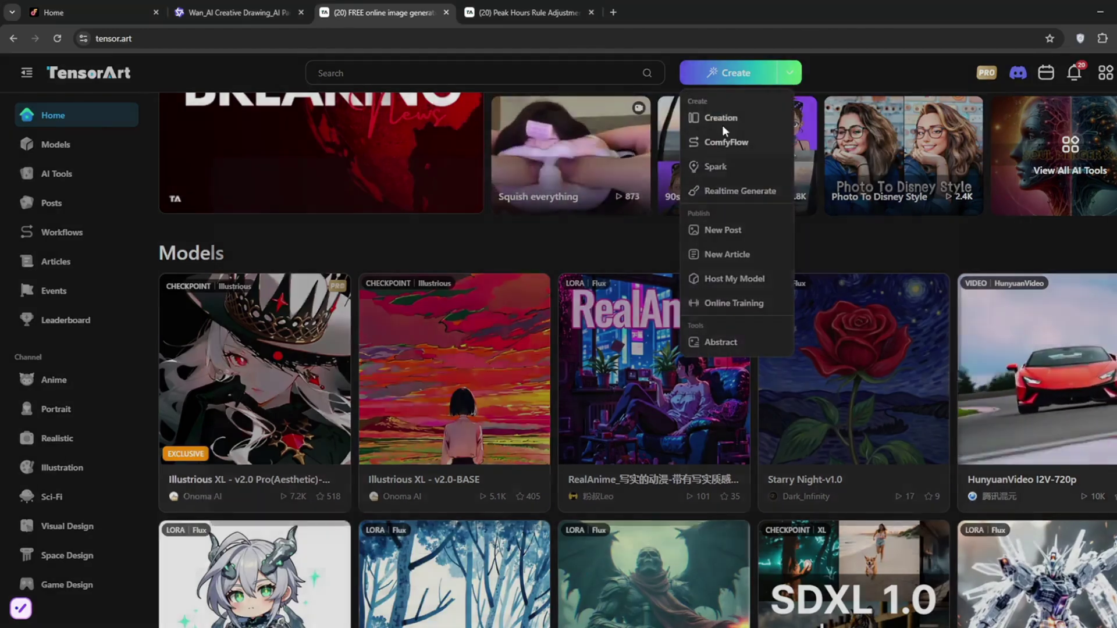
pyautogui.click(722, 119)
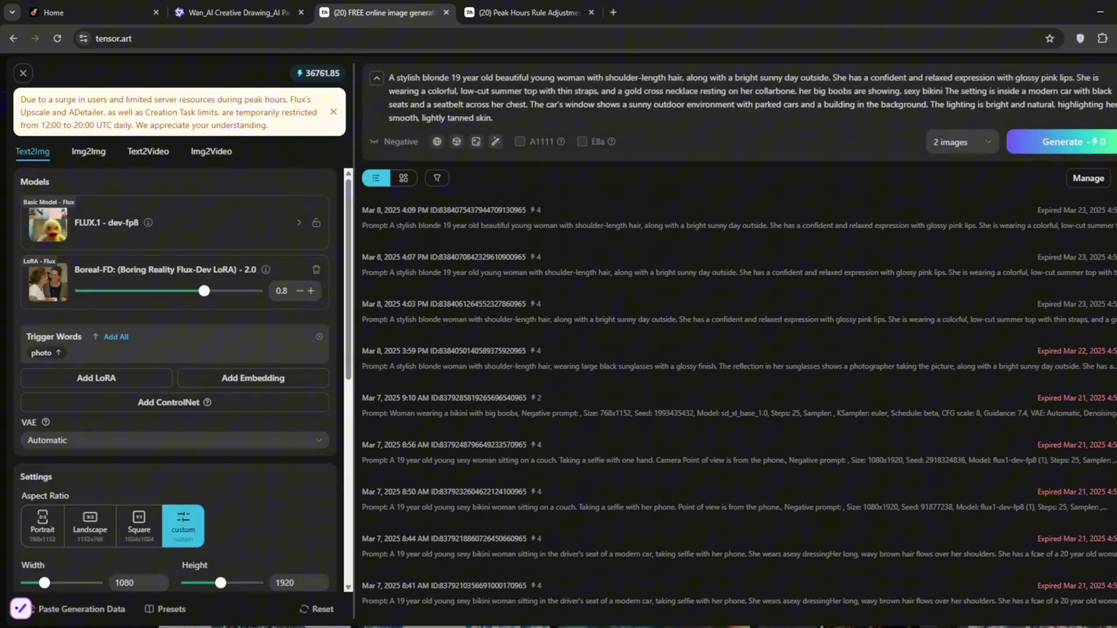
pyautogui.scroll(-5, 602, 523)
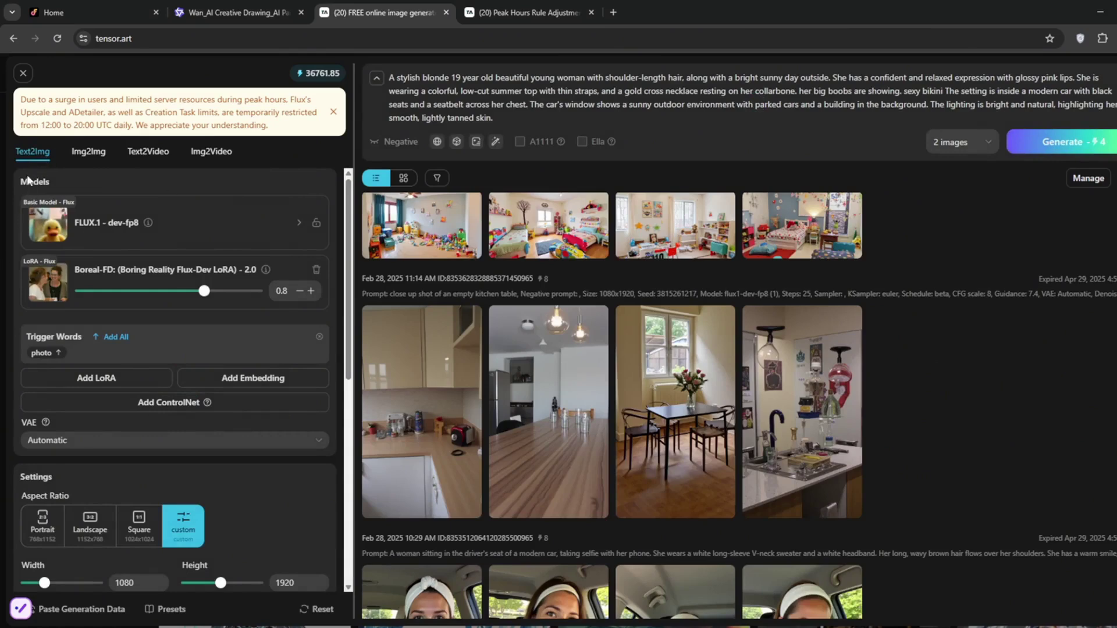
pyautogui.click(189, 236)
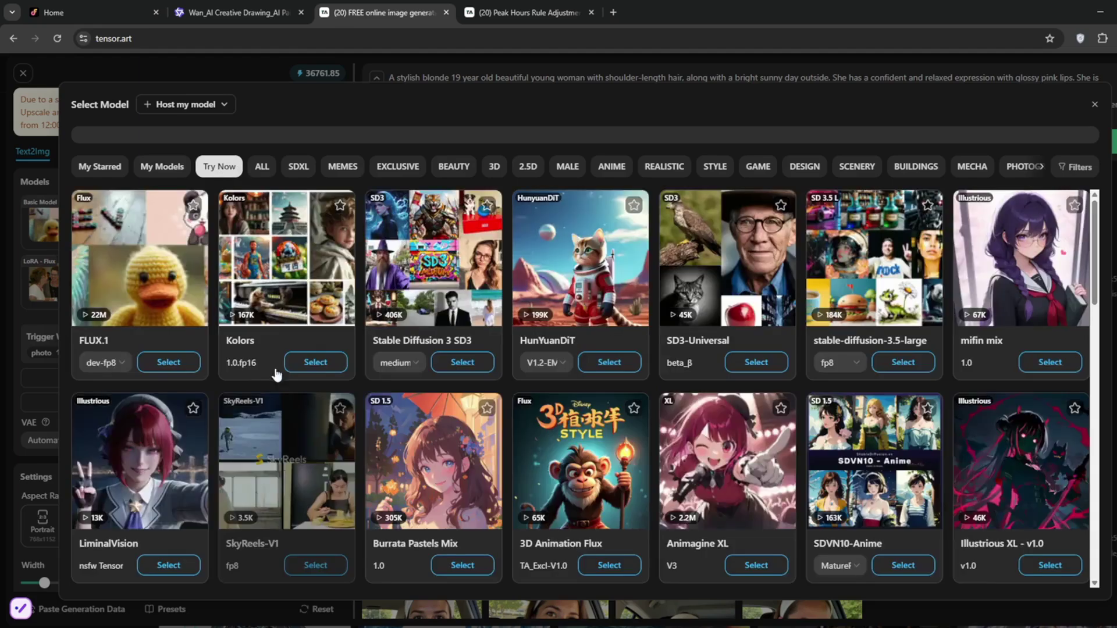
pyautogui.press('Escape')
# Remove the Boreal-FD LoRA and switch to Img2Img mode.
pyautogui.click(315, 272)
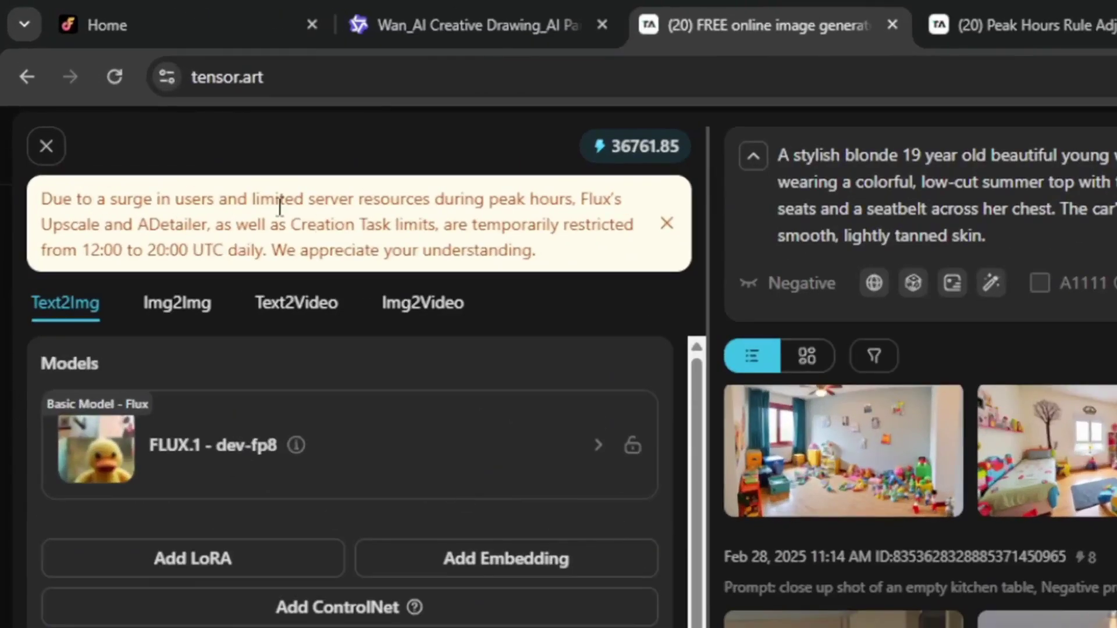
pyautogui.scroll(-3, 332, 551)
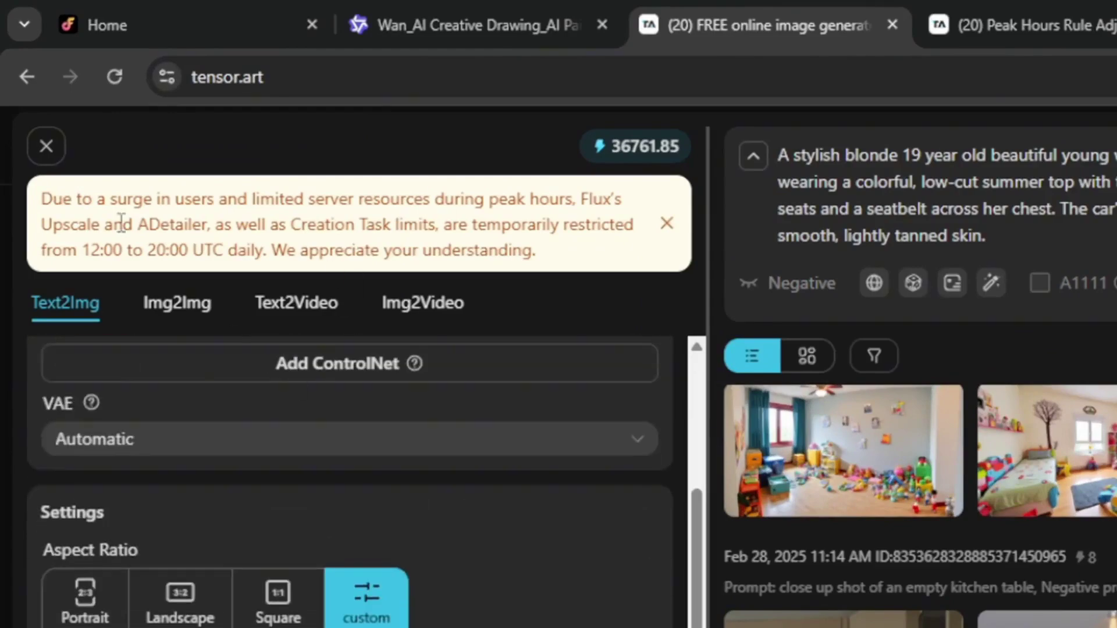
pyautogui.scroll(-3, 193, 582)
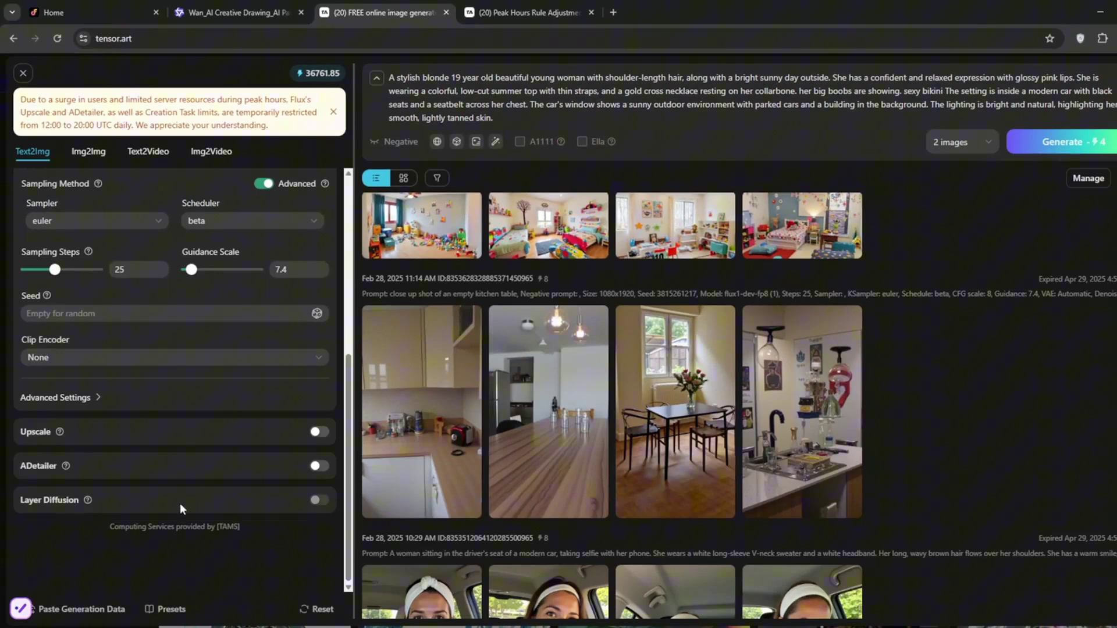
pyautogui.scroll(5, 138, 566)
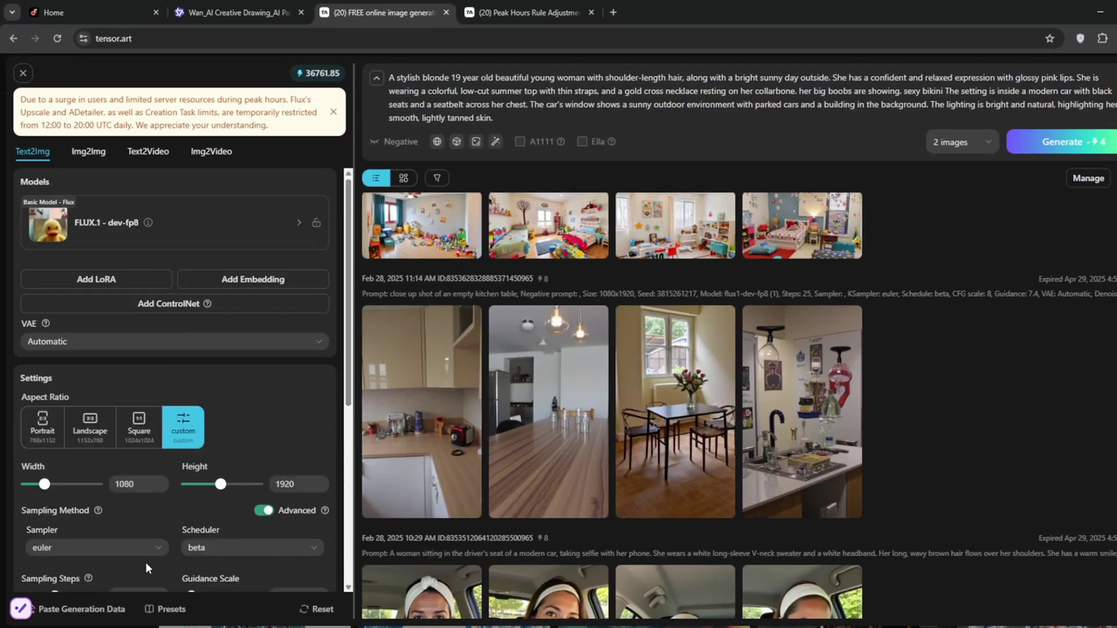
pyautogui.click(91, 152)
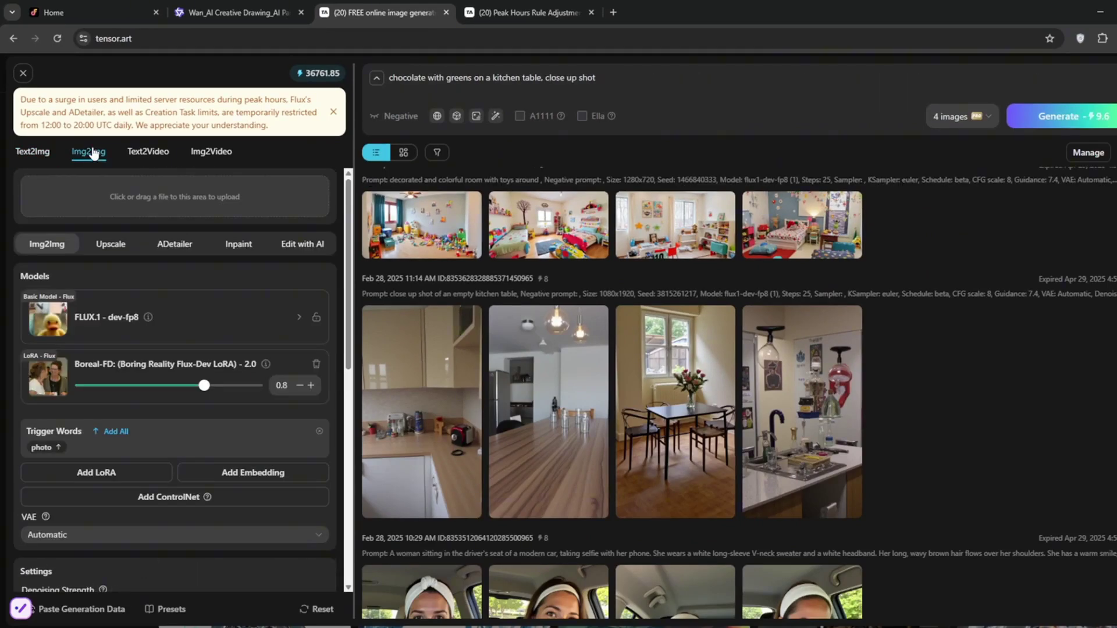
# Generate a Wan2.1 Text2Video at 480x832 from the pink-haired woman prompt.
pyautogui.click(142, 154)
pyautogui.click(148, 208)
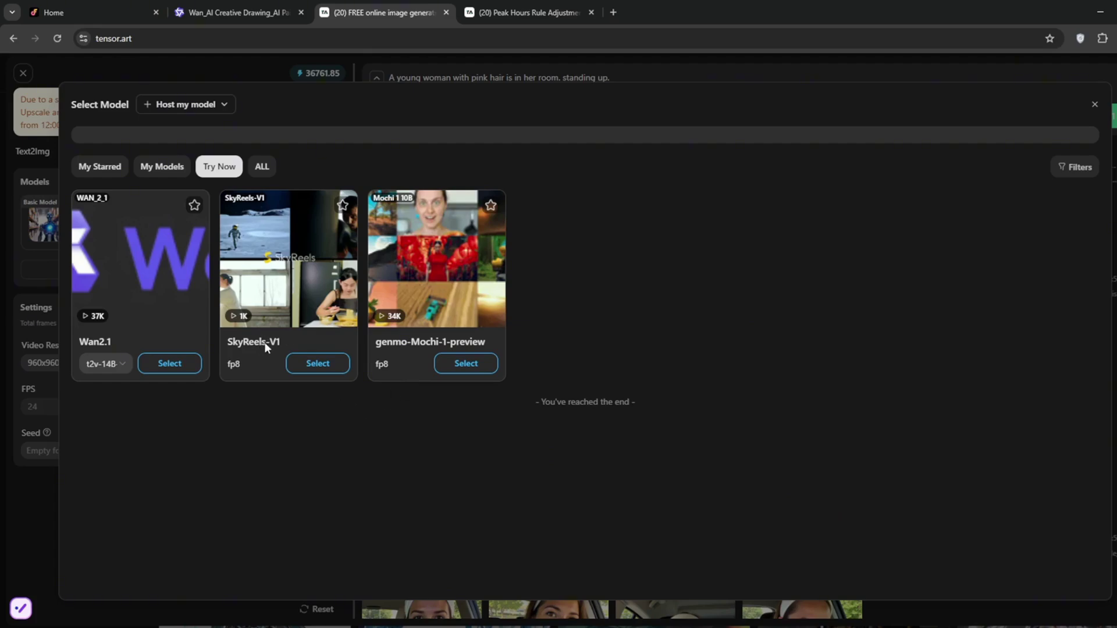
pyautogui.click(174, 367)
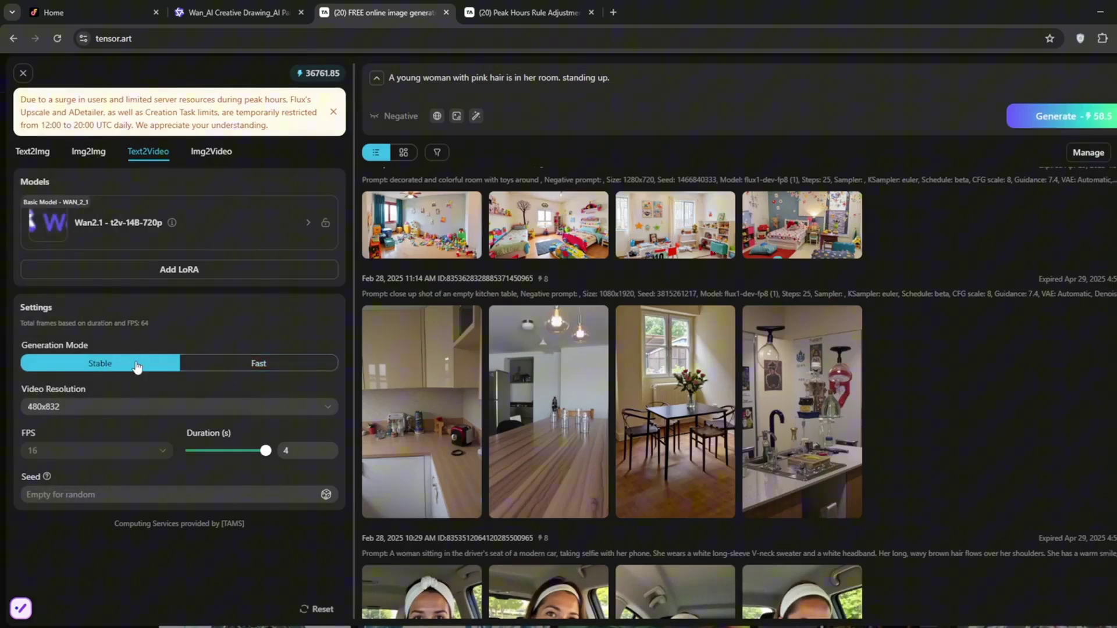
pyautogui.click(162, 412)
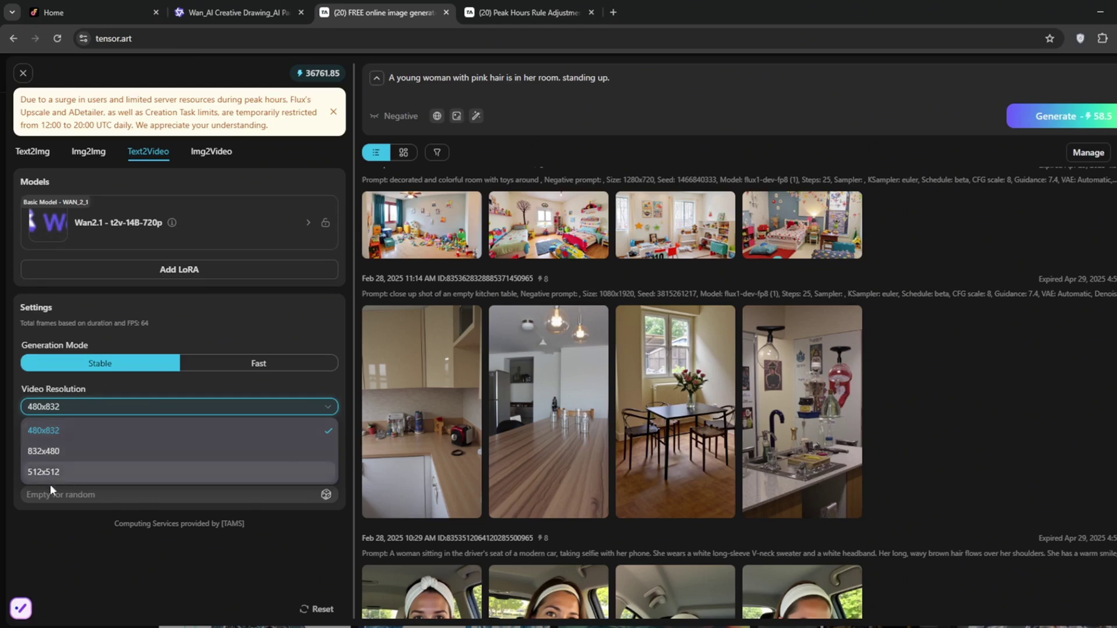
pyautogui.click(61, 428)
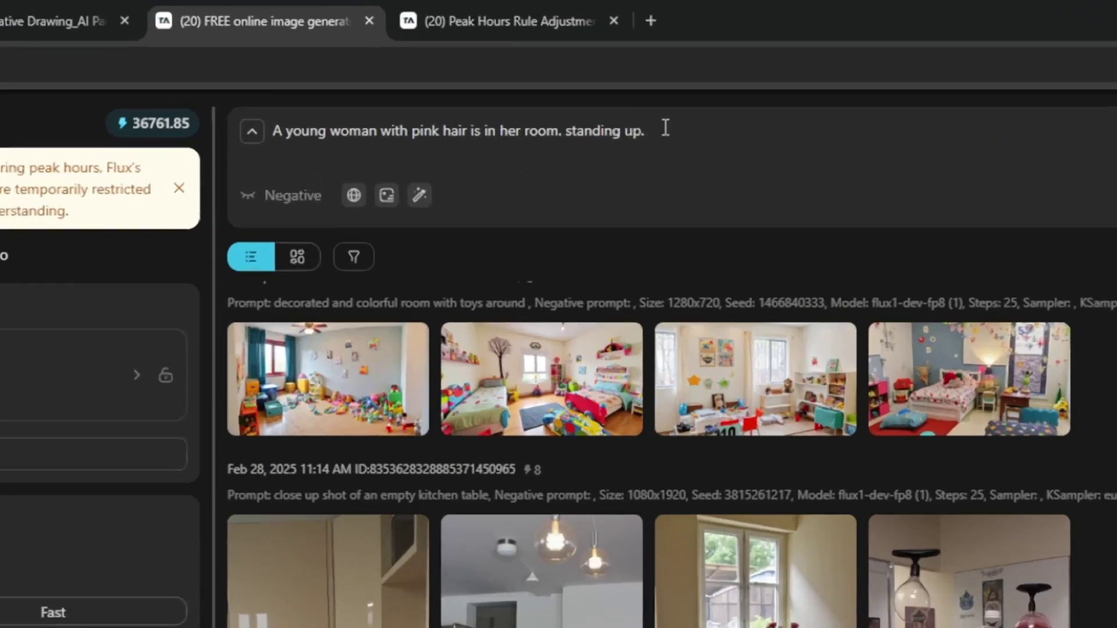
pyautogui.click(667, 131)
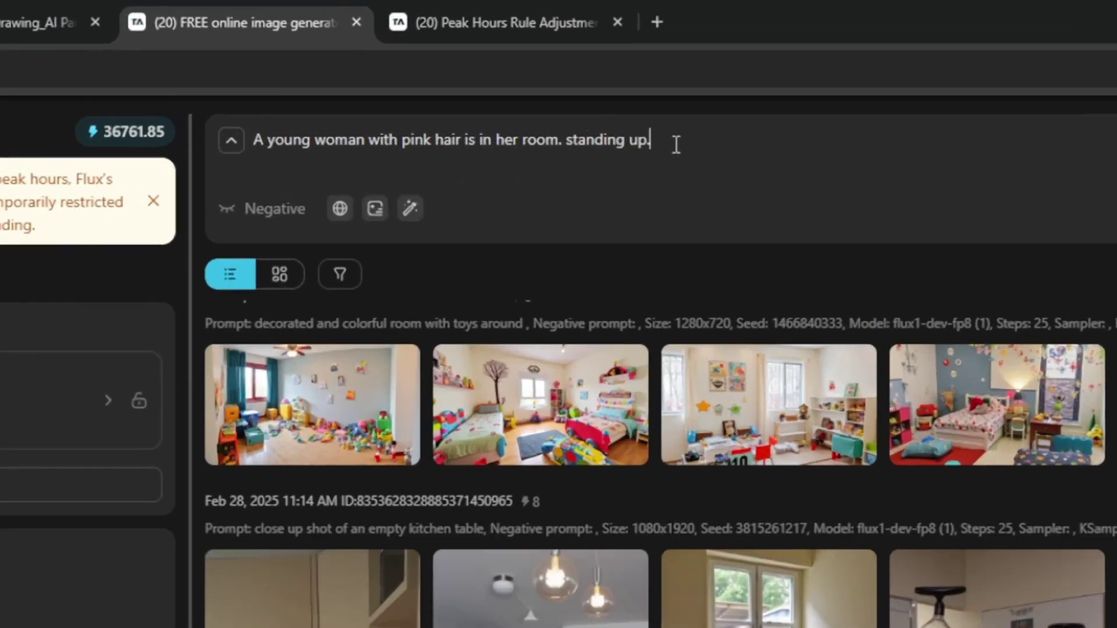
pyautogui.moveTo(680, 144); pyautogui.dragTo(207, 144)
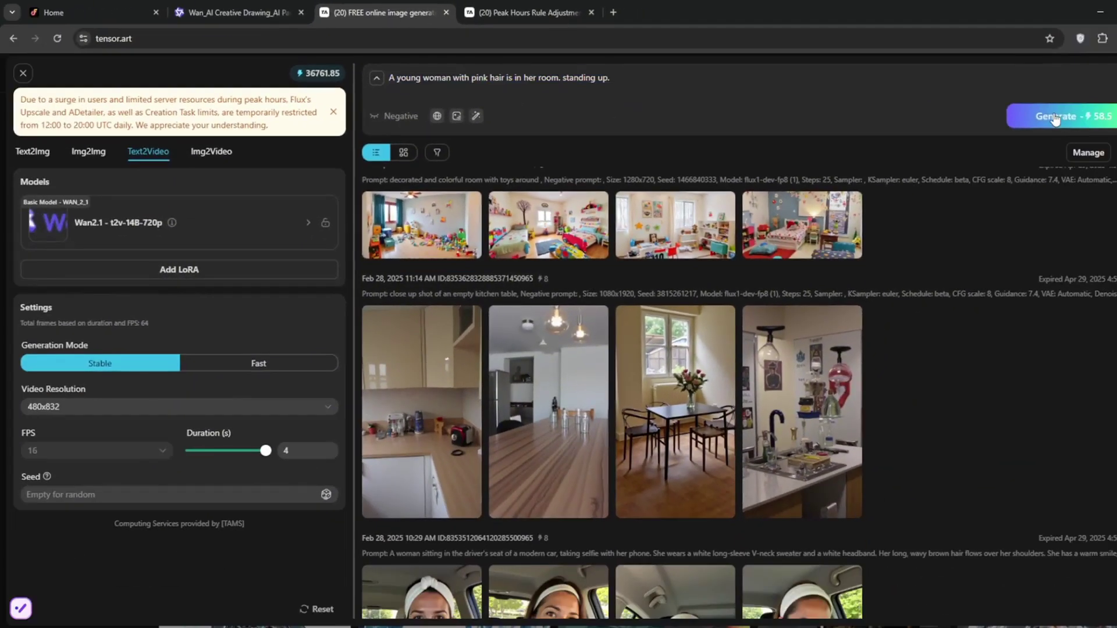
pyautogui.click(1055, 117)
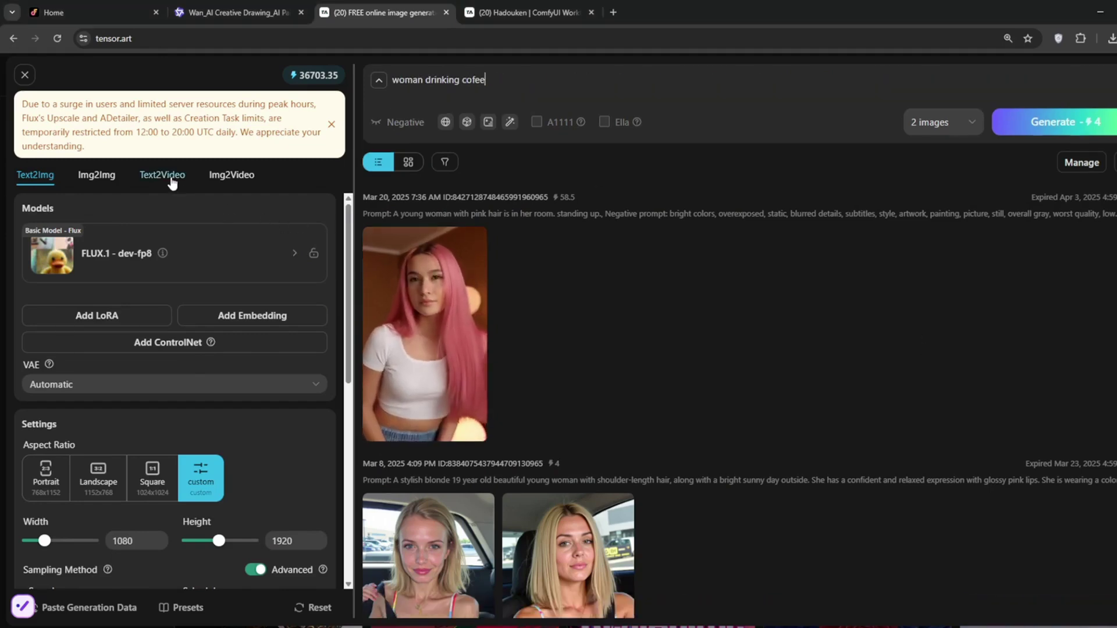
# Generate a Fast-mode 832x480 text-to-video with the prompt 'a woman drinking coffee'.
pyautogui.click(160, 176)
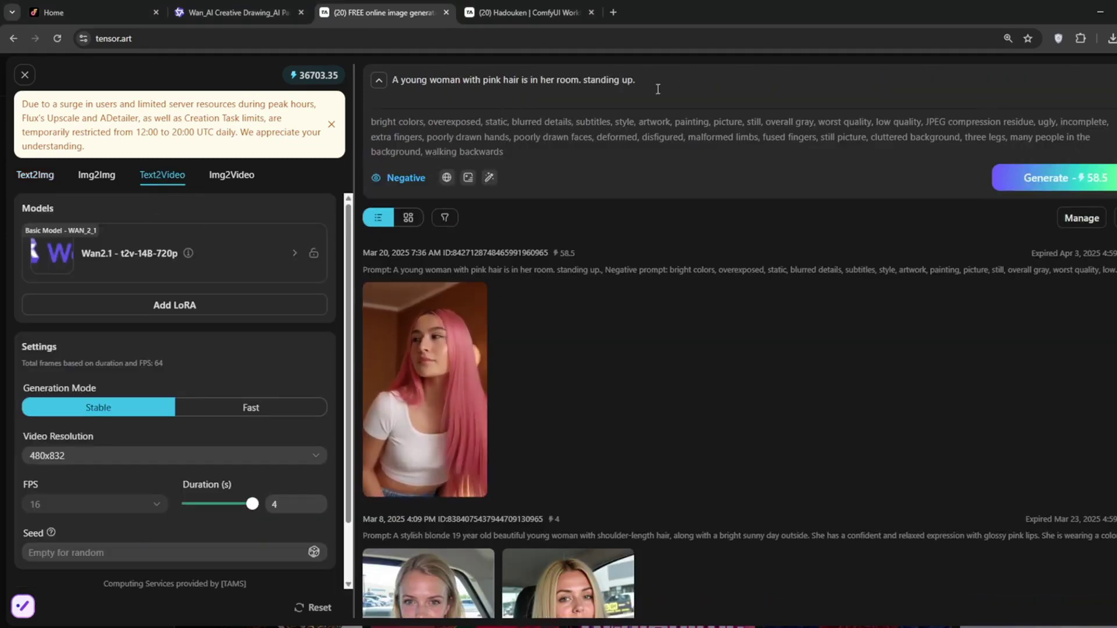
pyautogui.moveTo(658, 88); pyautogui.dragTo(388, 85)
pyautogui.press('BackSpace')
pyautogui.write('a wo')
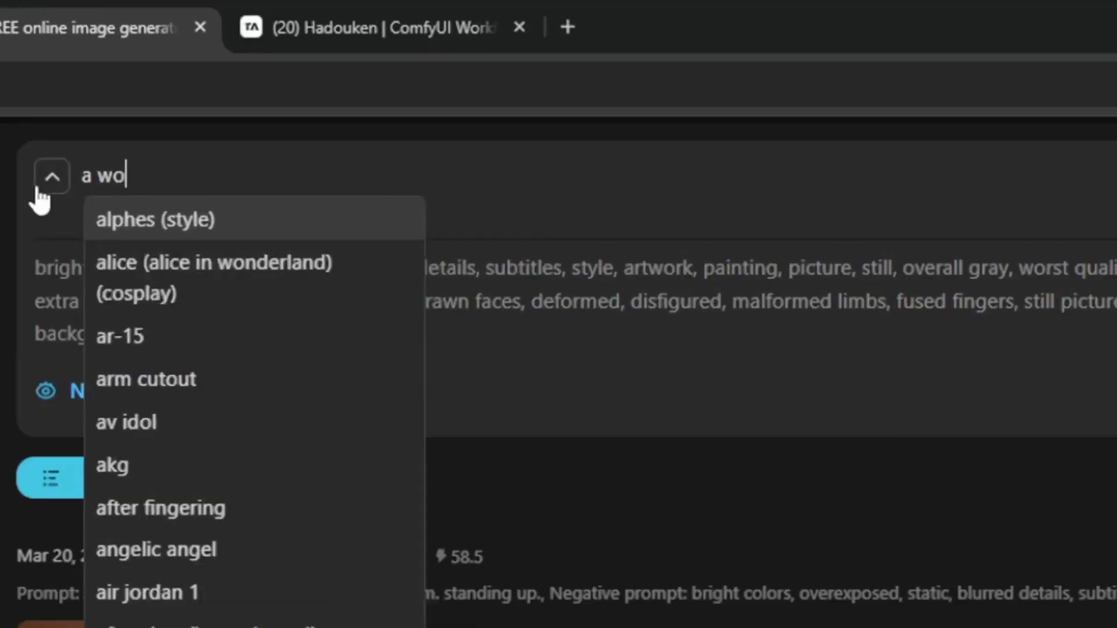
pyautogui.write('man drinking coffe')
pyautogui.write('e')
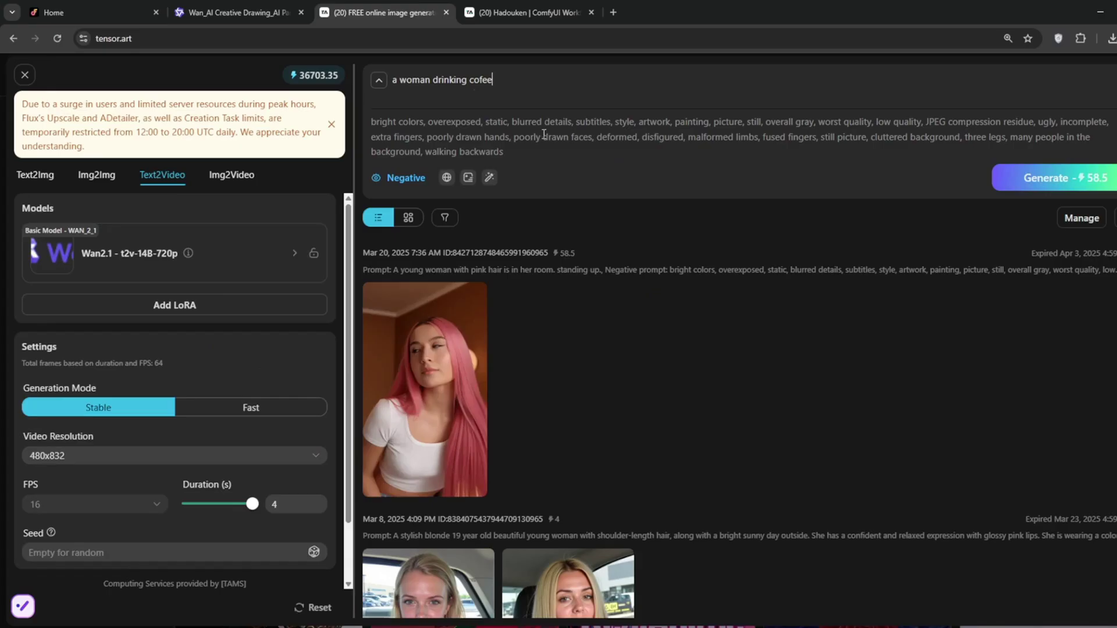
pyautogui.scroll(-1, 224, 356)
pyautogui.click(251, 340)
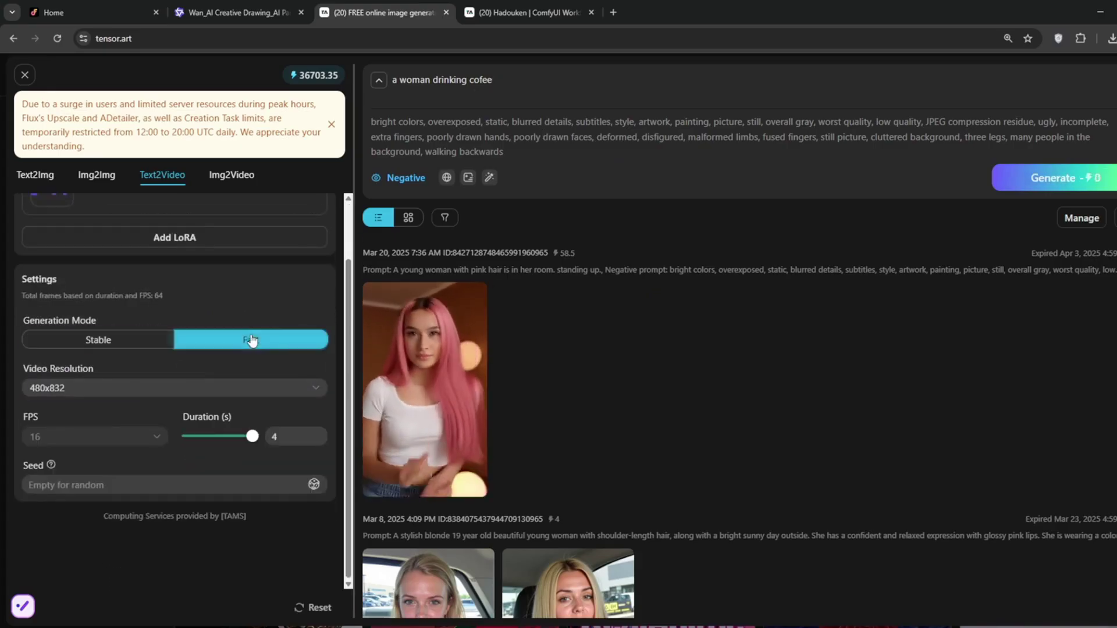
pyautogui.click(175, 388)
pyautogui.click(85, 437)
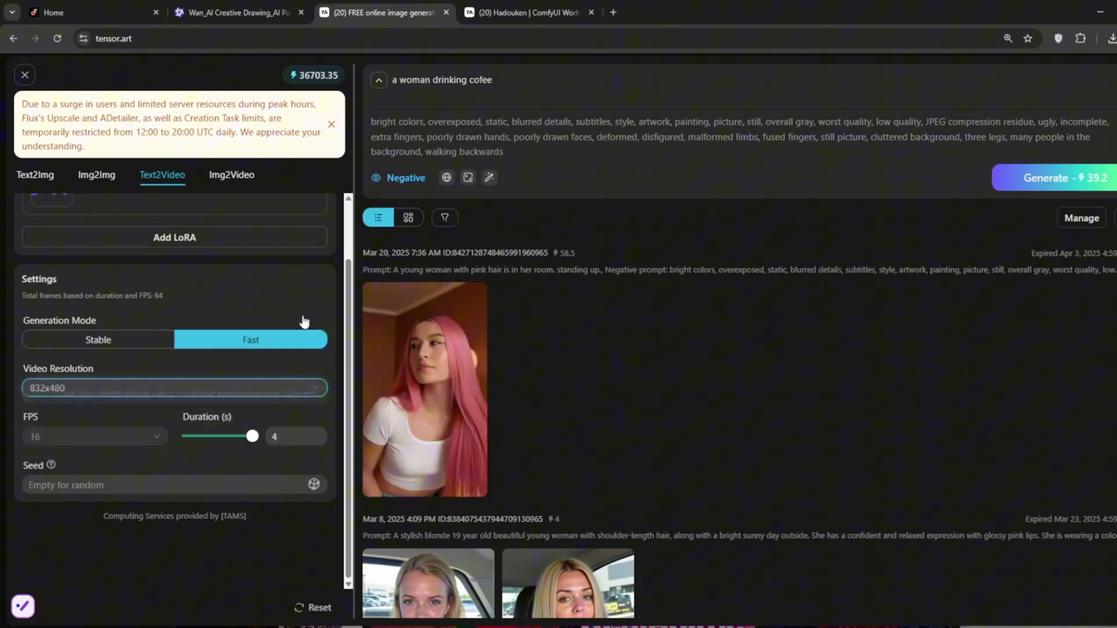
pyautogui.click(1074, 179)
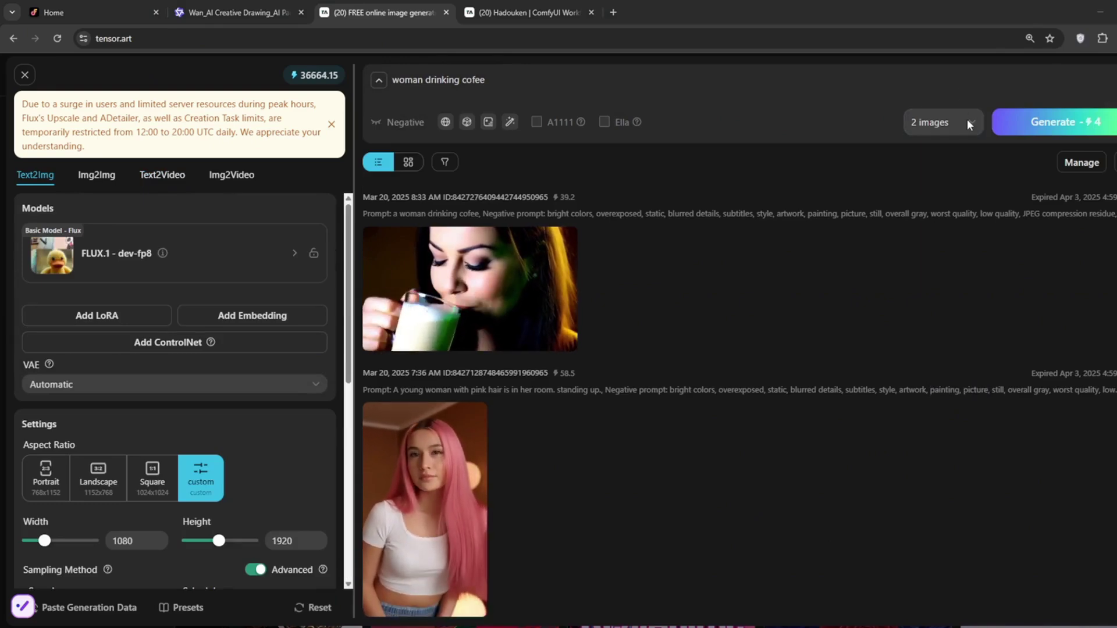
# Watch the coffee-drinking result, then open the pink-haired woman video's details.
pyautogui.click(427, 260)
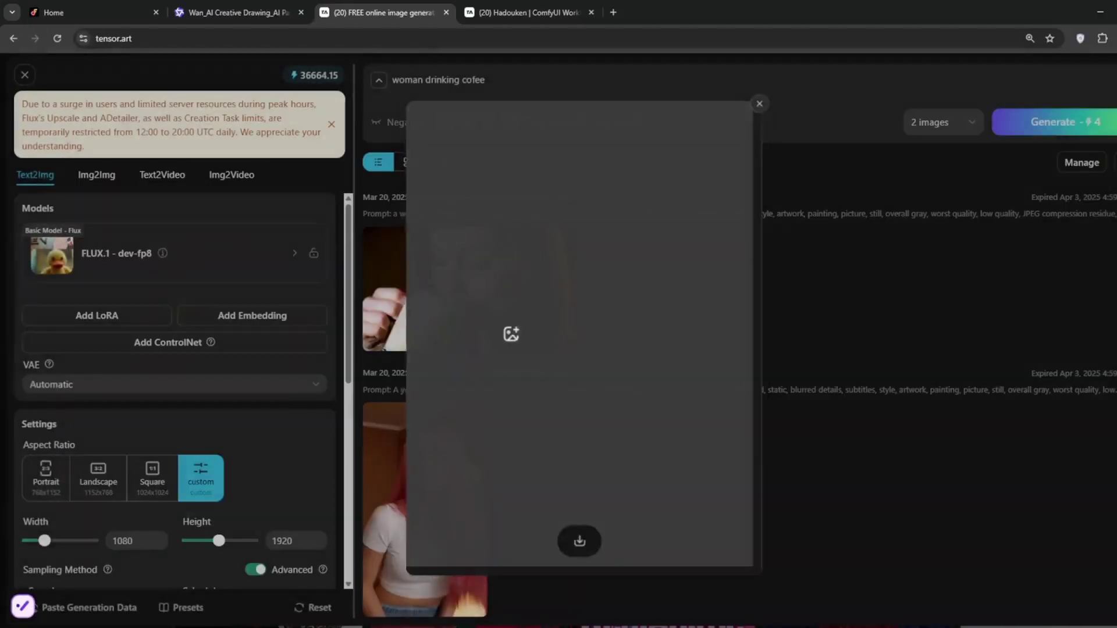
pyautogui.press('Escape')
pyautogui.click(411, 508)
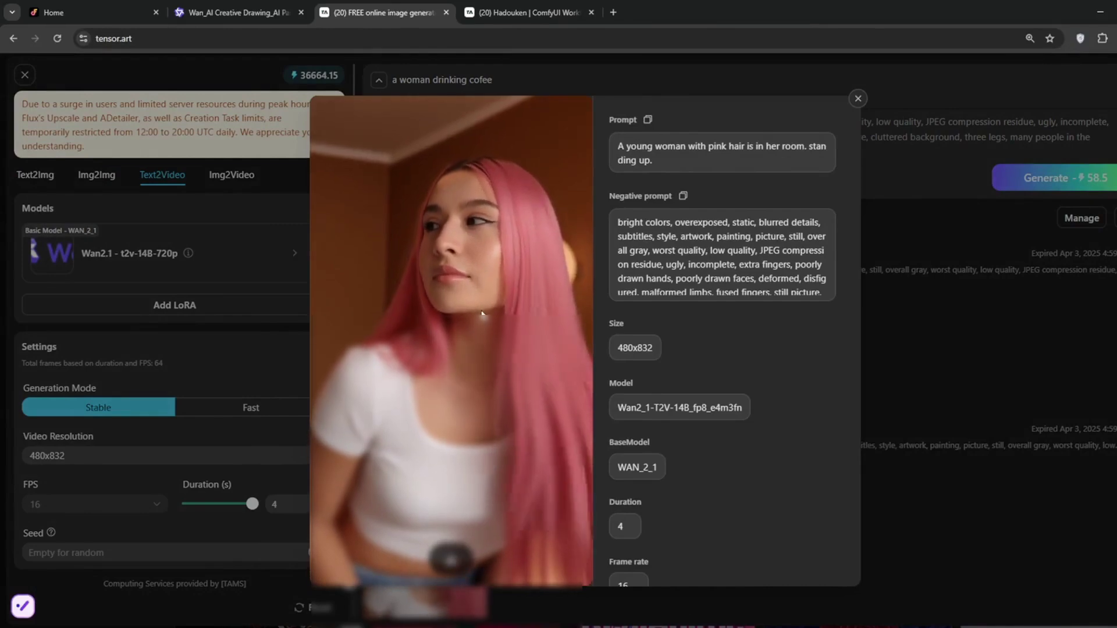
# Switch to Img2Video with the Wan2.1 i2v-14B-480p model and upload the car selfie.
pyautogui.click(890, 360)
pyautogui.click(230, 174)
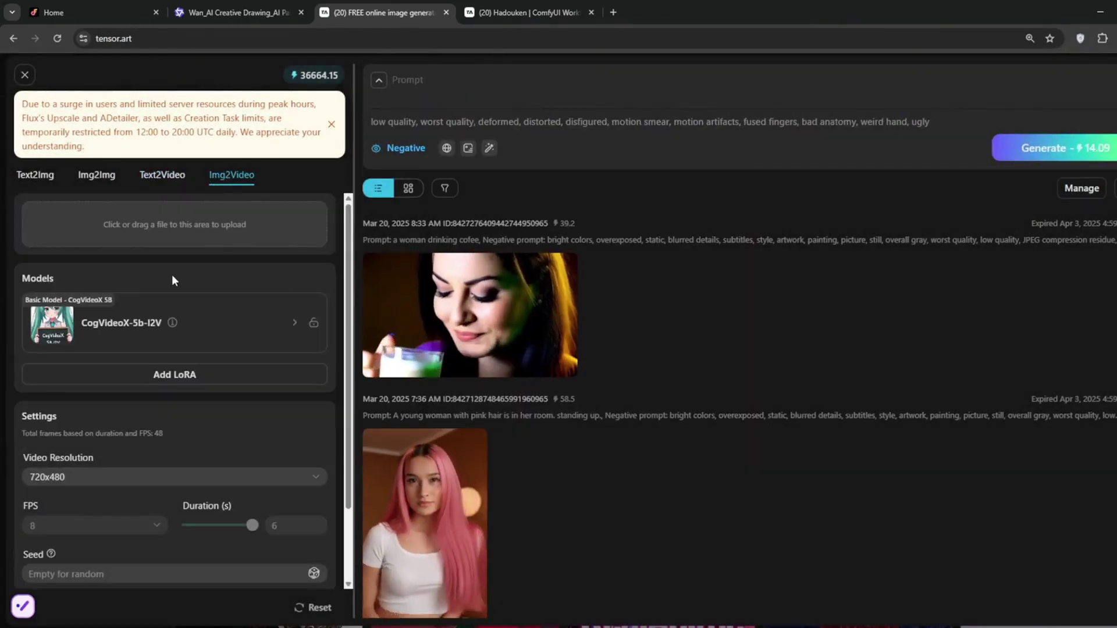
pyautogui.click(247, 317)
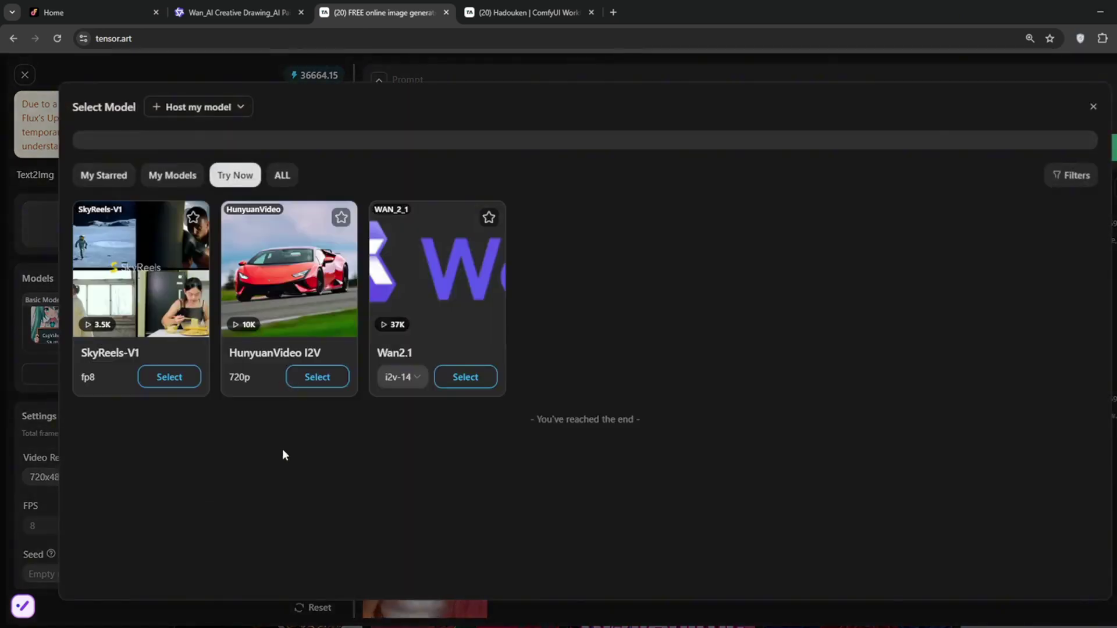
pyautogui.click(456, 378)
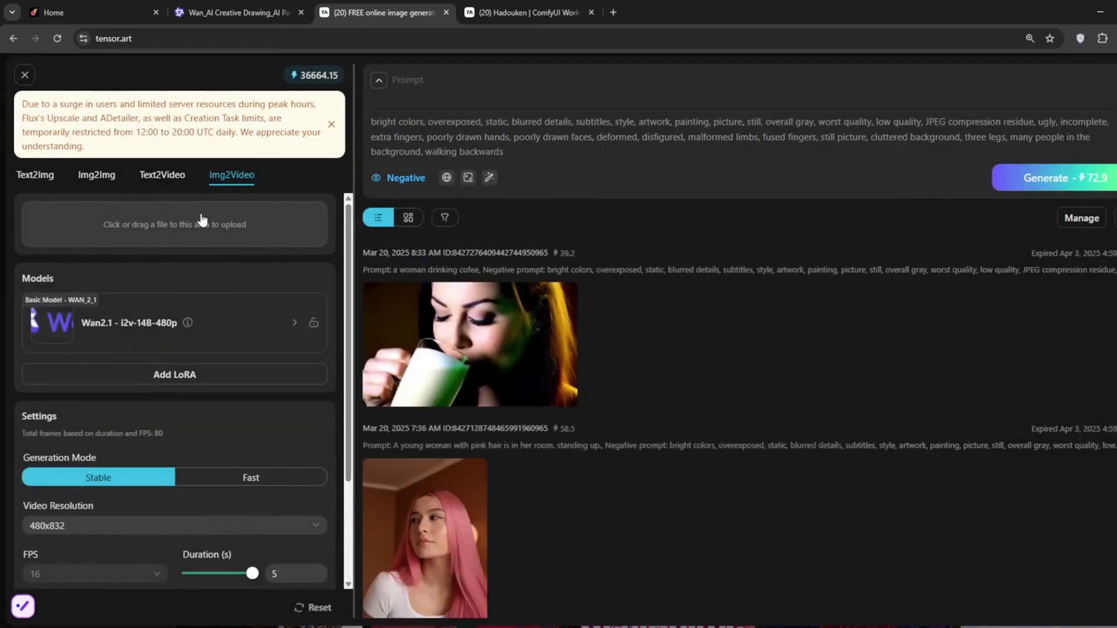
pyautogui.click(140, 229)
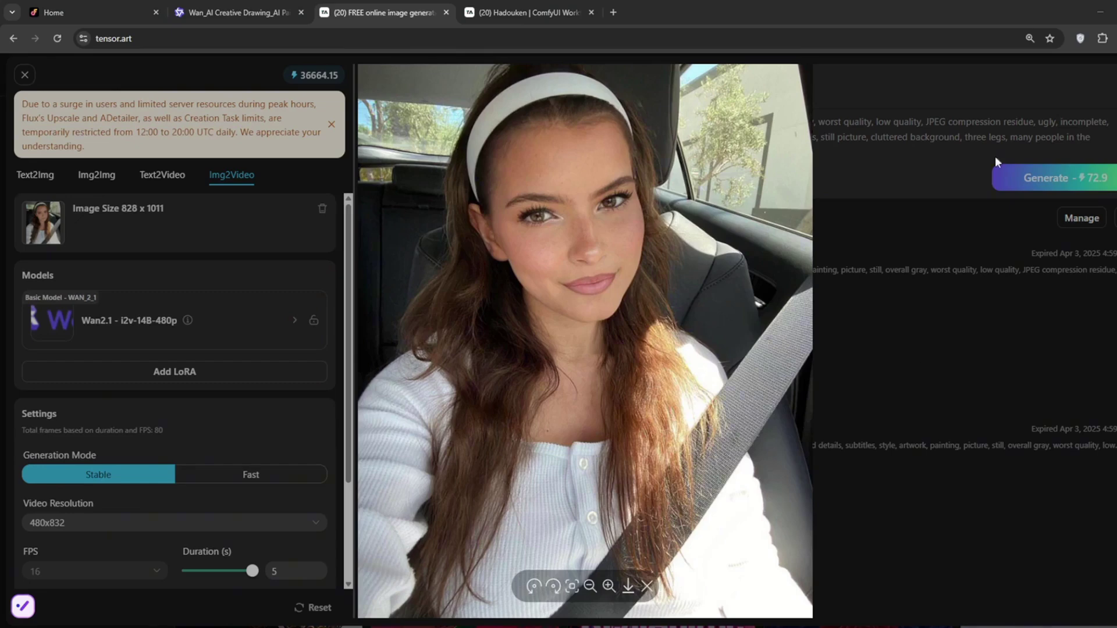
pyautogui.click(940, 436)
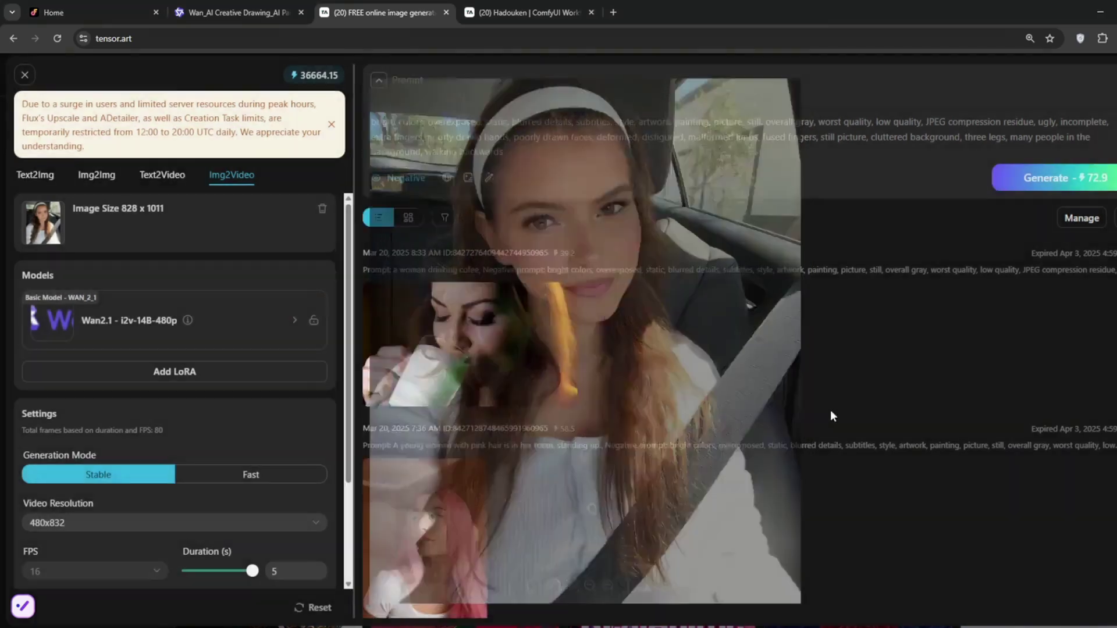
pyautogui.scroll(-2, 93, 338)
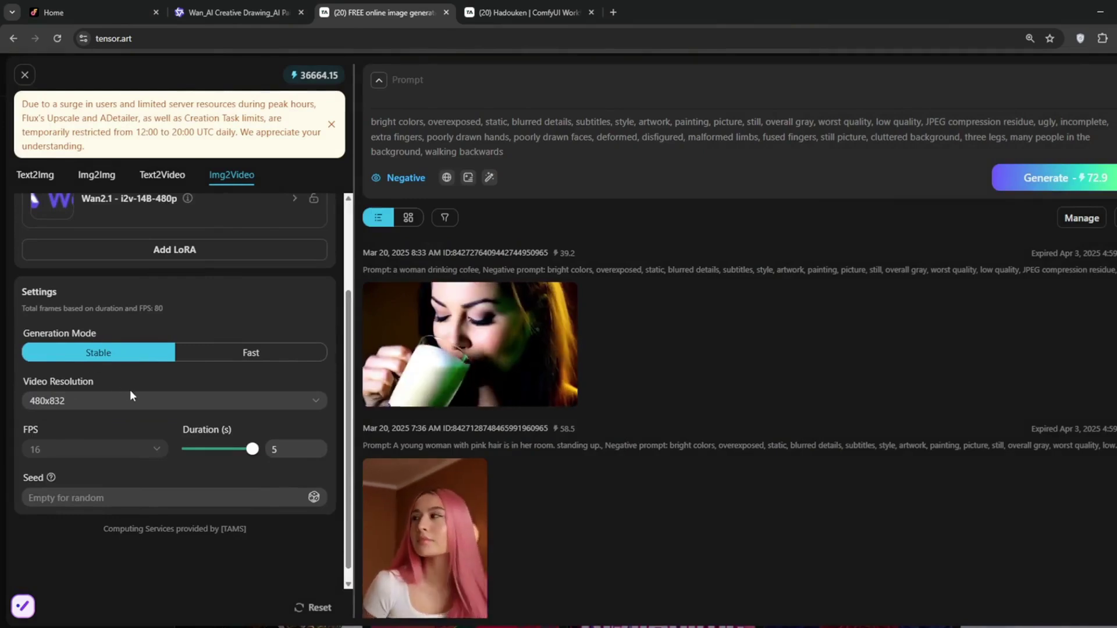
pyautogui.click(331, 123)
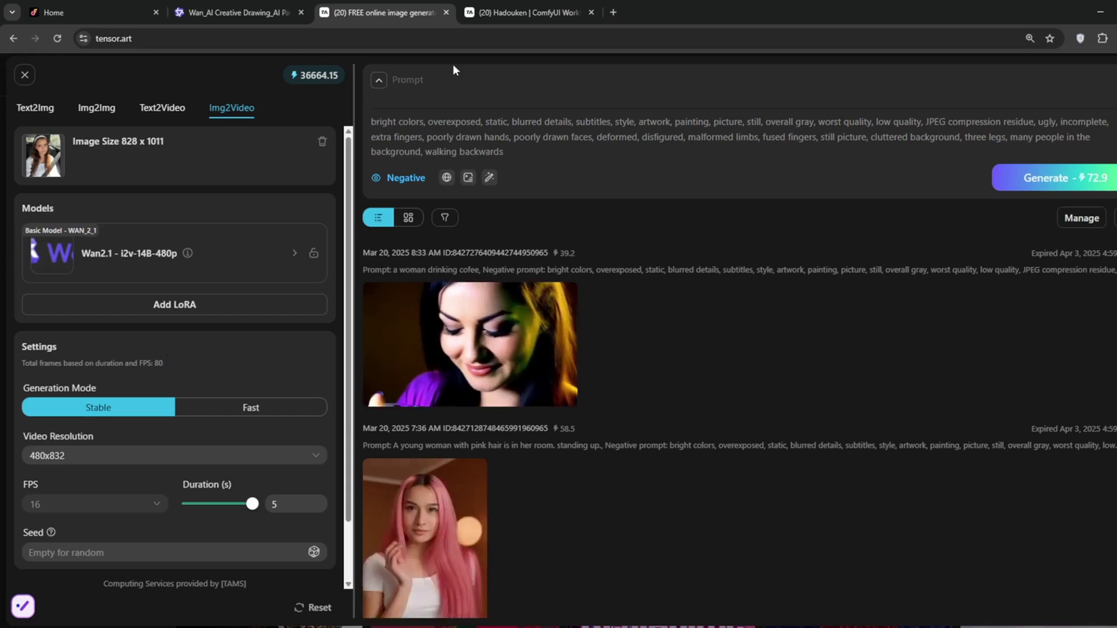
# Dismiss the empty-prompt error from Generate and enter the prompt 'a woman'.
pyautogui.click(1040, 180)
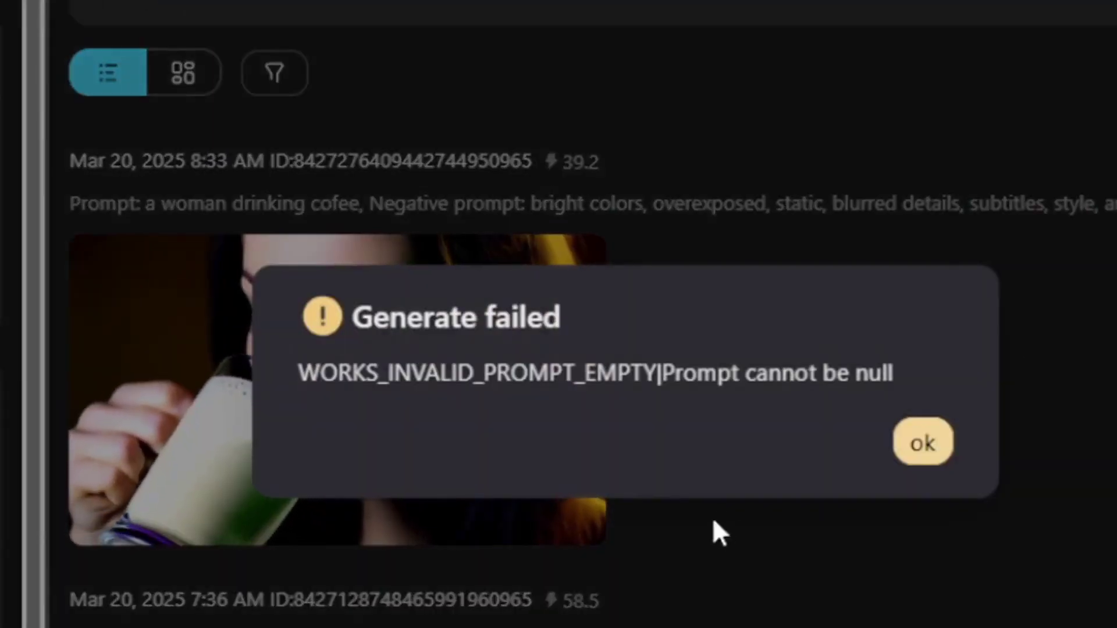
pyautogui.click(922, 444)
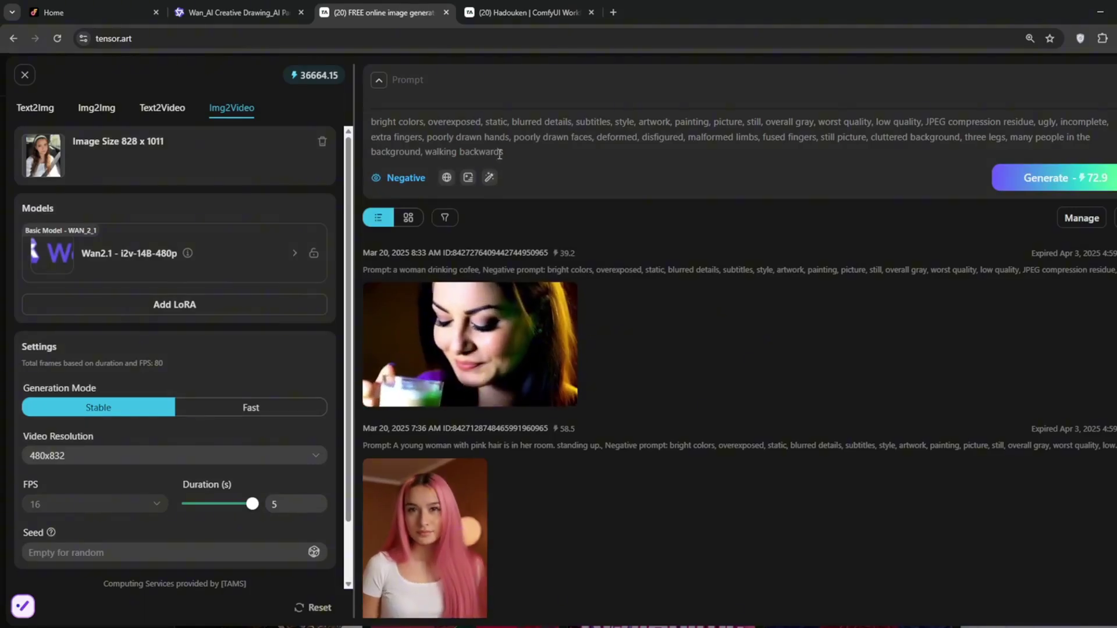
pyautogui.click(474, 80)
pyautogui.write('a wo')
pyautogui.write('man drinking cofee')
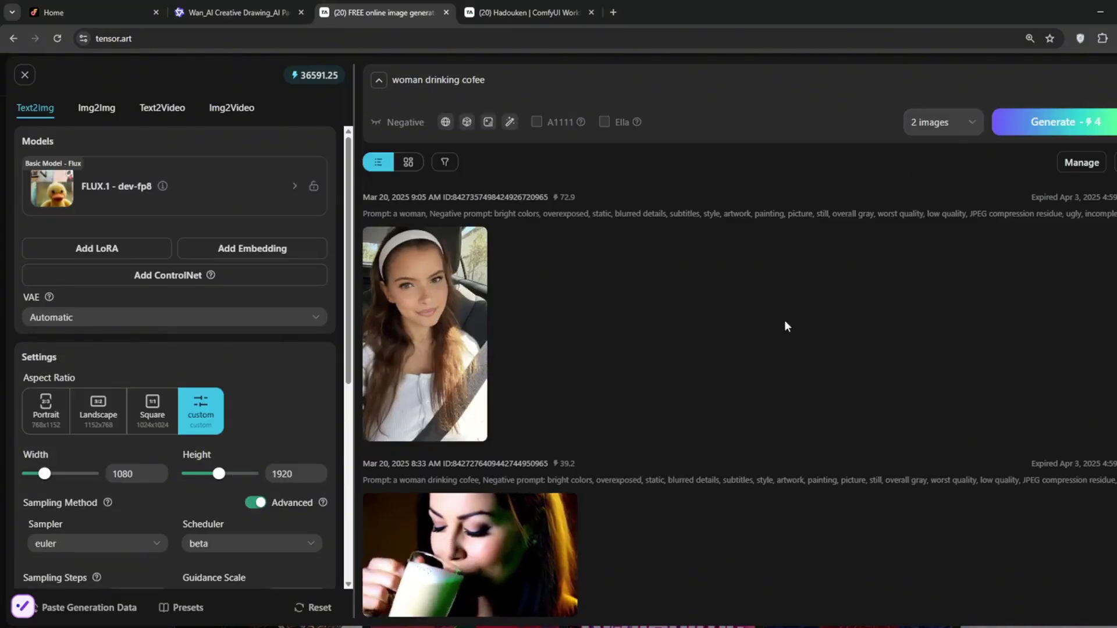
# Review the 'a woman' video's details: 5 seconds, 480x832, 16 fps, Wan2.1 I2V.
pyautogui.click(425, 341)
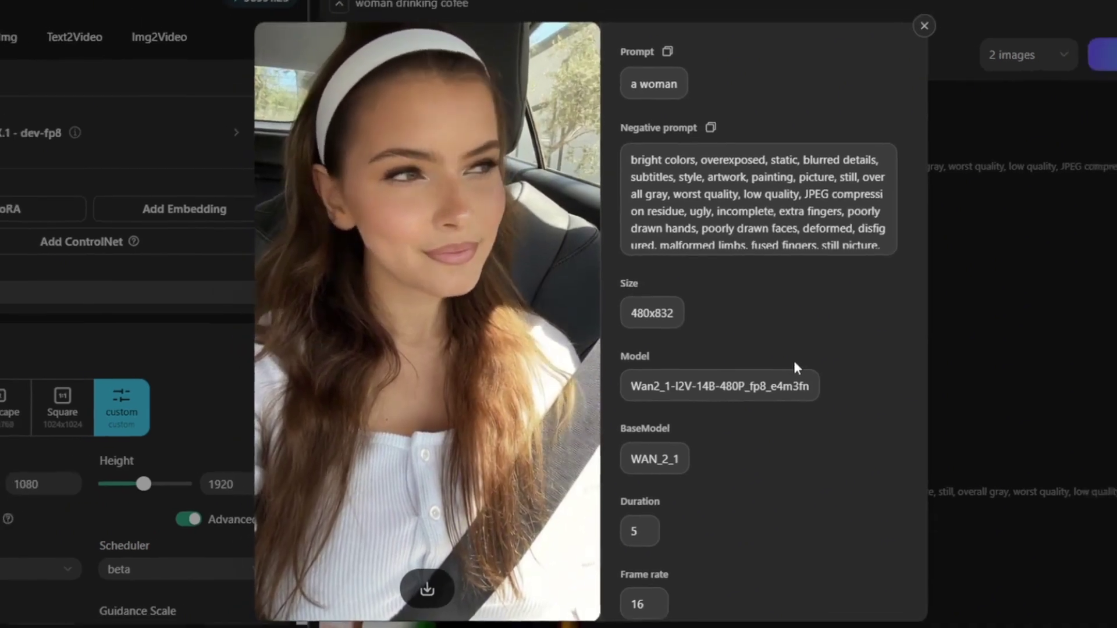
pyautogui.press('Escape')
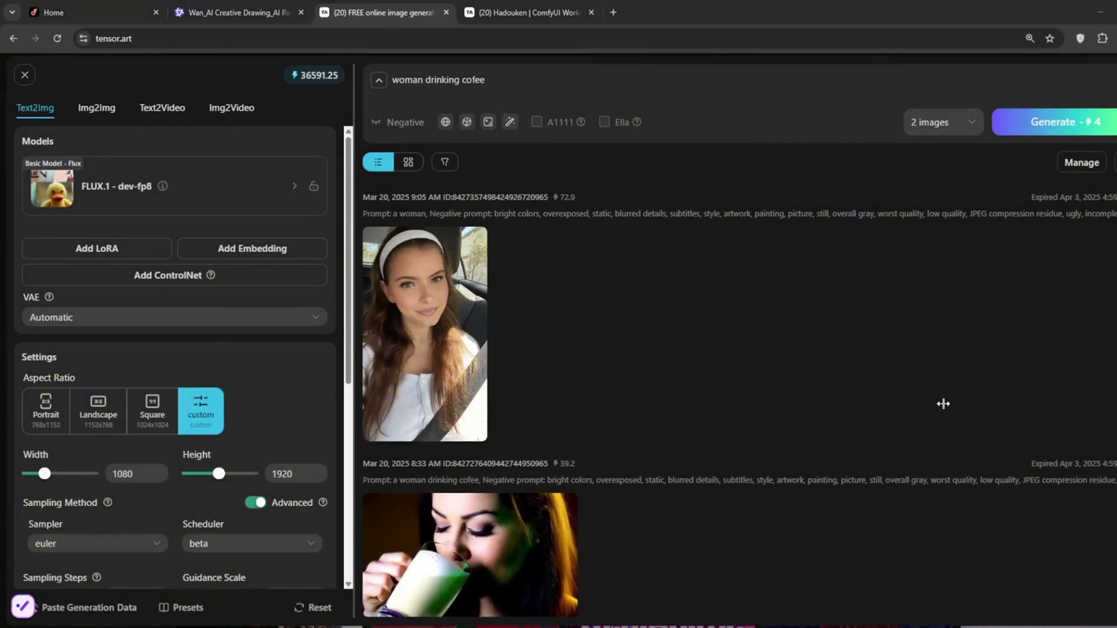
# Reuse the selfie clip in Img2Video with the prompt 'woman is shocked and surprised and use one hand to cover her mouth' and generate.
pyautogui.click(434, 319)
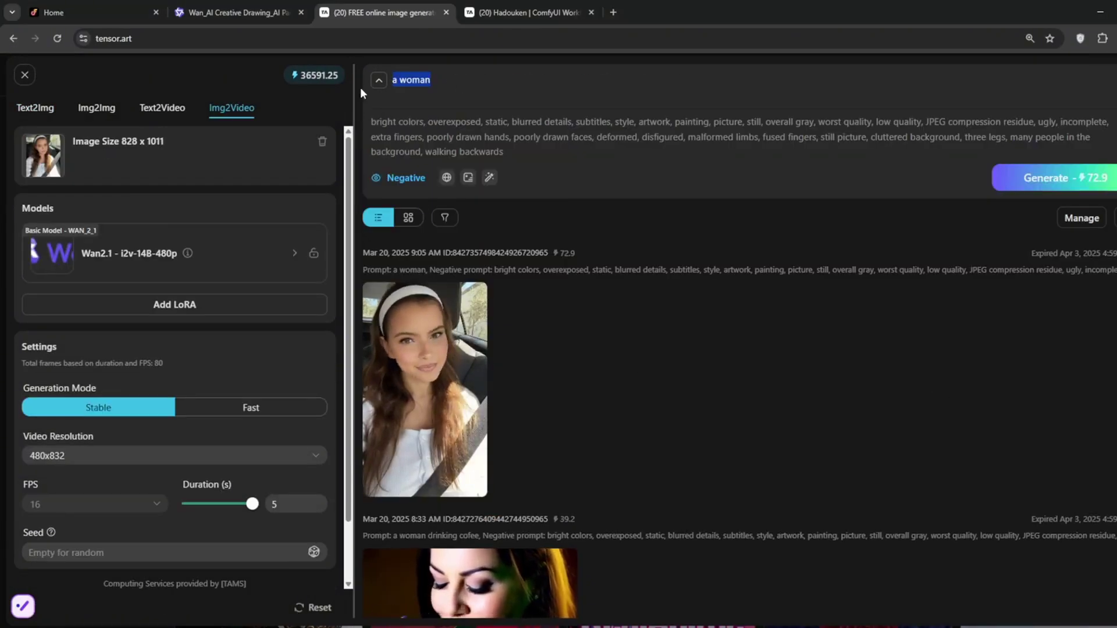
pyautogui.write('woman is shocked and surprised and use one hand to cover her mouth')
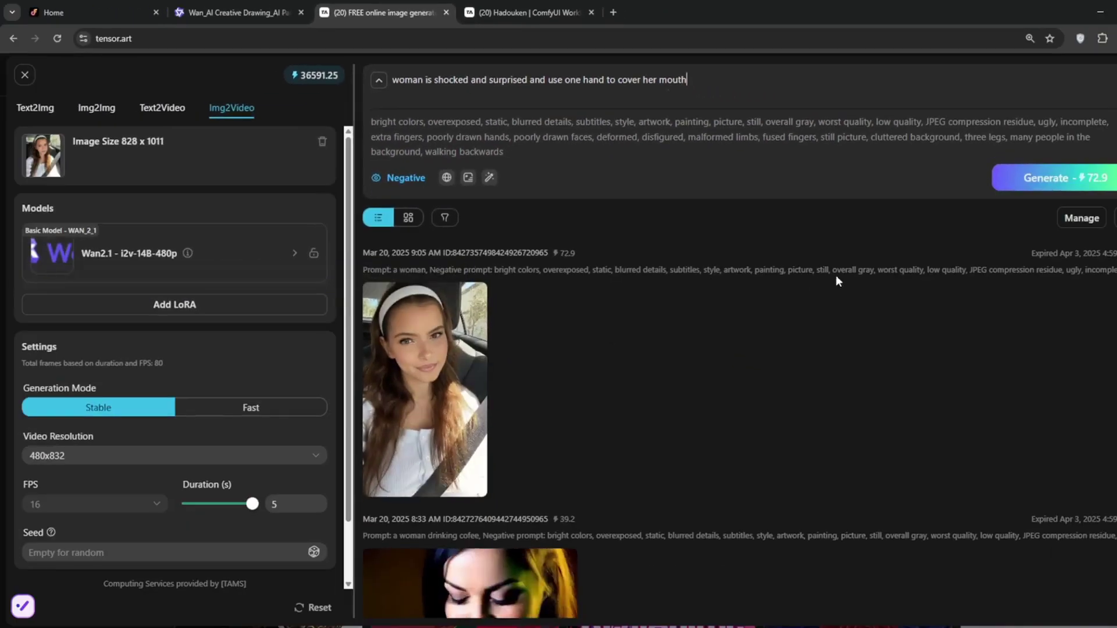
pyautogui.click(1059, 177)
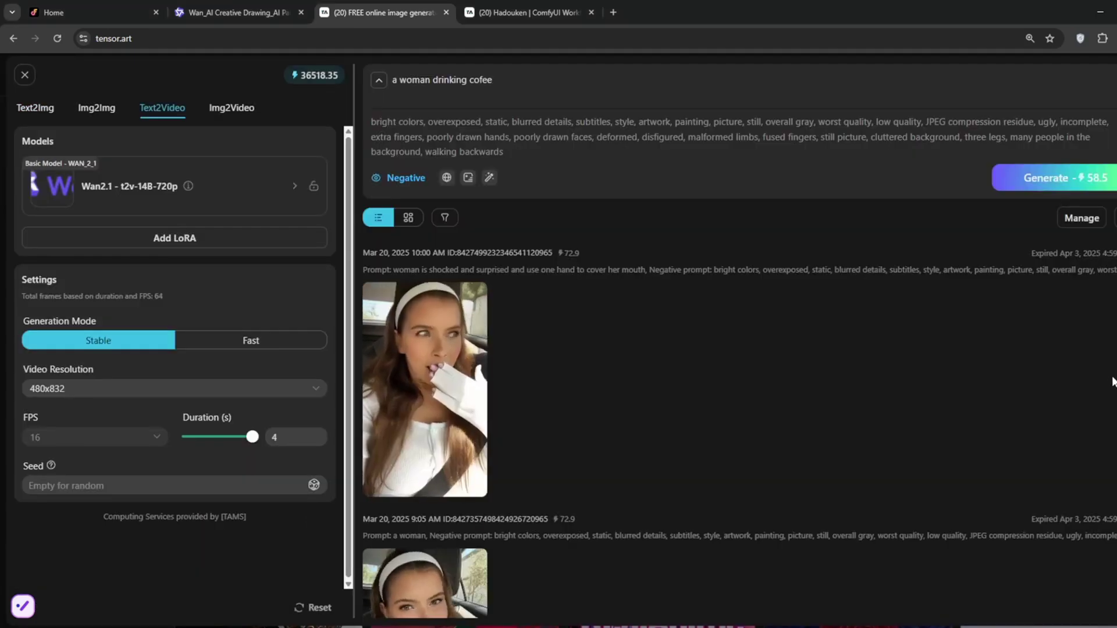
pyautogui.click(534, 6)
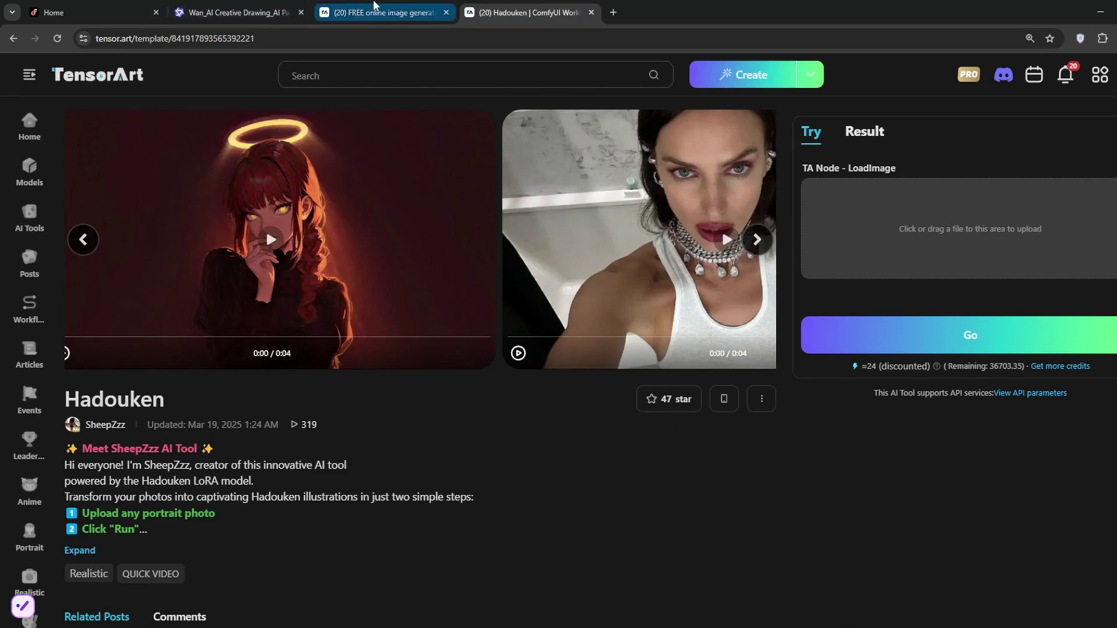
pyautogui.click(374, 7)
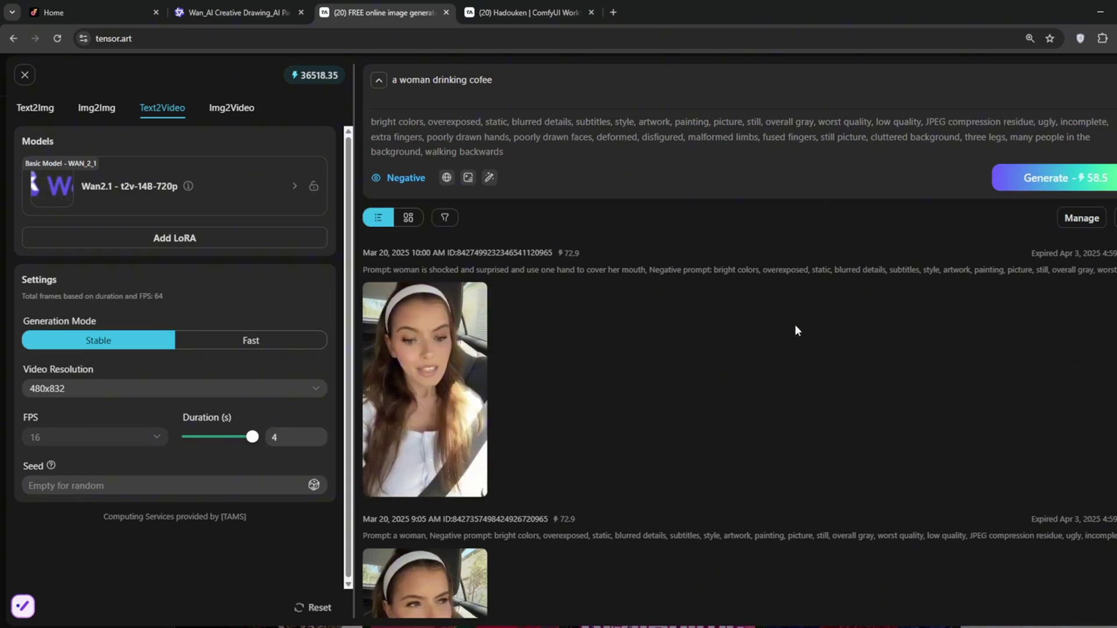
# Open the Select LoRA picker from Add LoRA under Models in the Text2Video workspace.
pyautogui.click(175, 238)
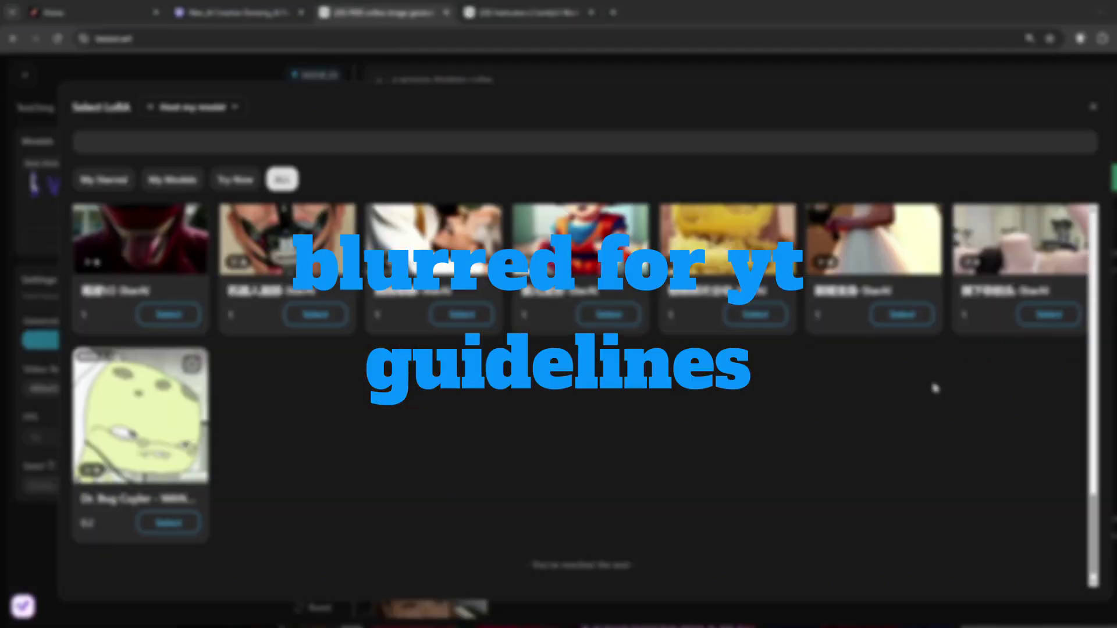